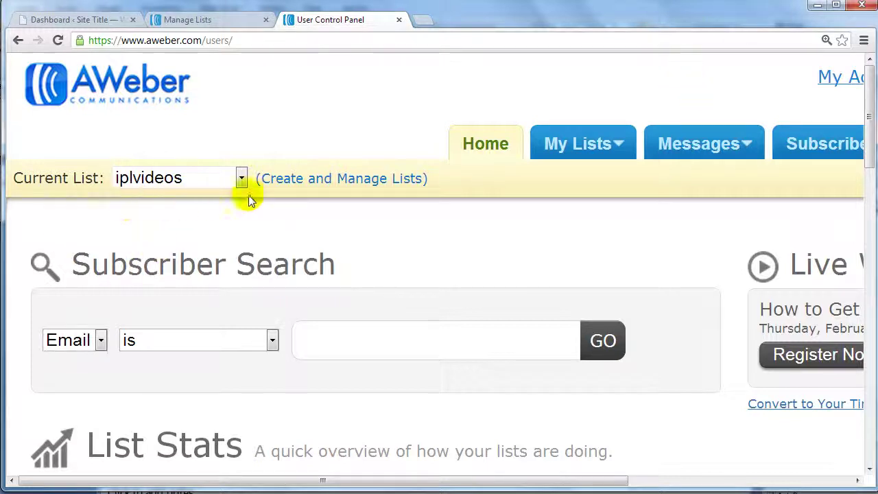
- Create a new mailing list from the list management page
left_click(388, 180)
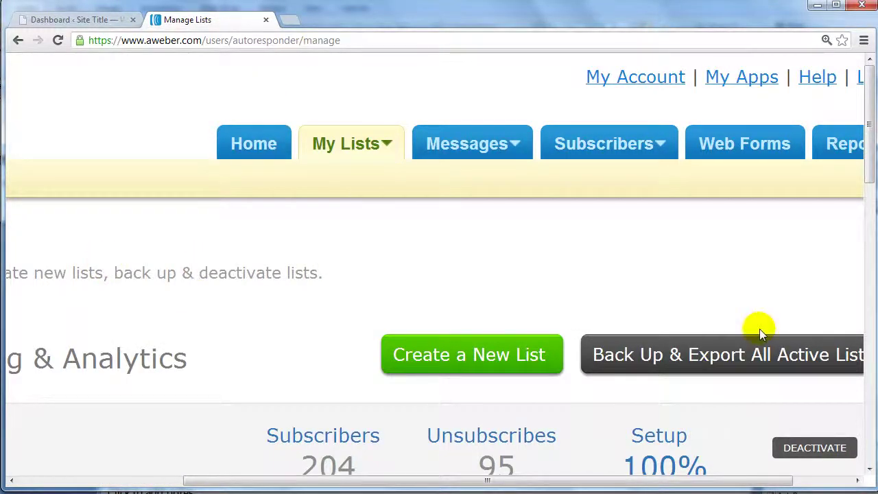
left_click(472, 364)
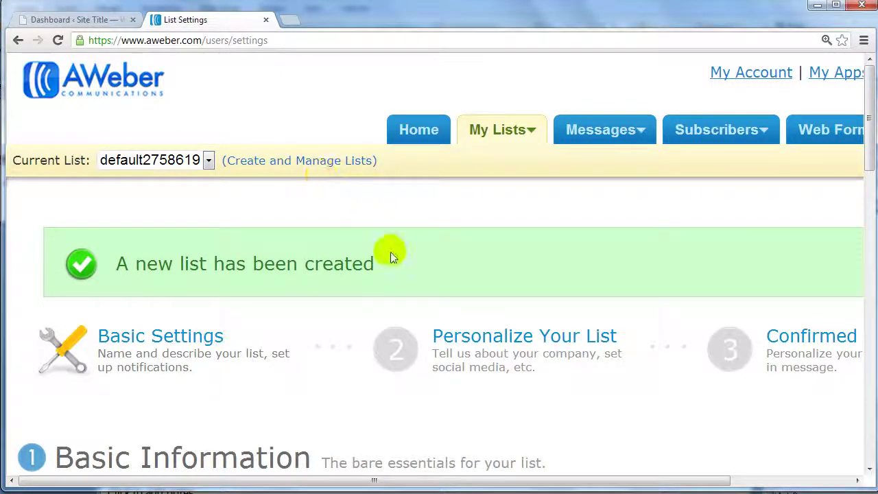
- Set the new list's "From" name to "Your Name" and fill in the sender's e-mail address in its basic settings
scroll(390, 252, "down", 3)
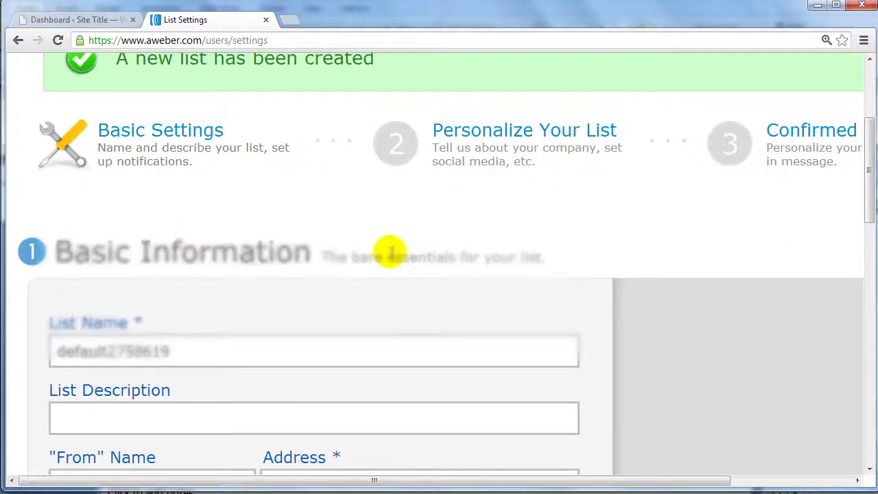
scroll(389, 252, "down", 3)
scroll(389, 254, "up", 4)
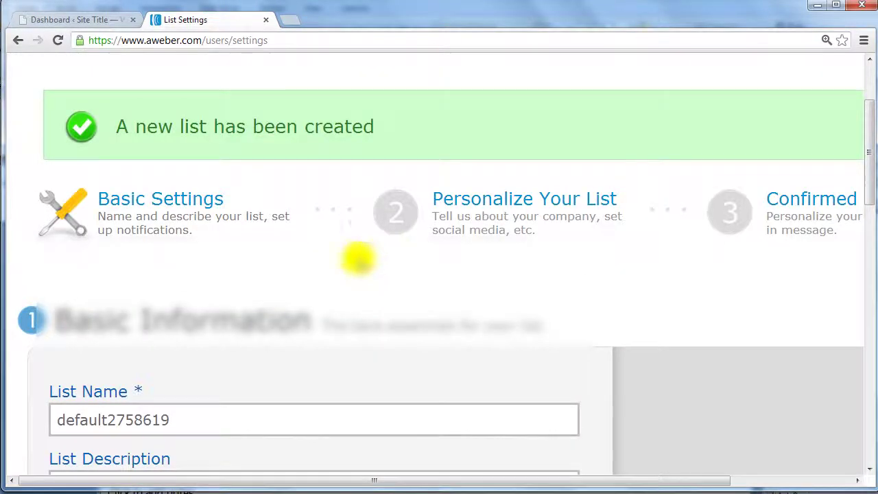
left_click(172, 418)
double_click(220, 420)
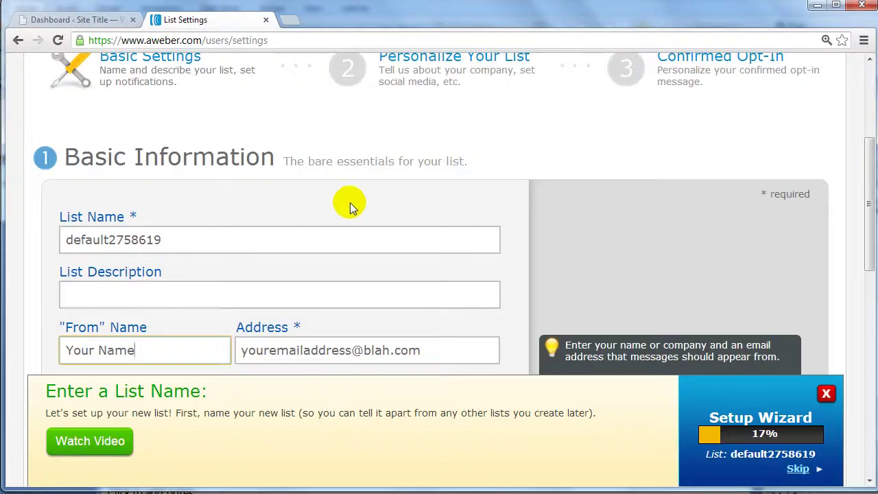
- Examine the list name, description, sender and new-subscriber notification fields in the basic settings
left_click(187, 239)
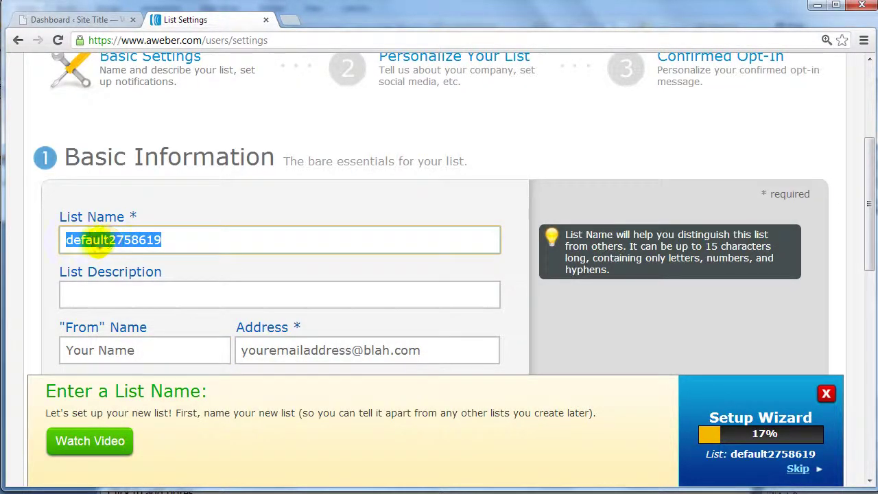
left_click(123, 302)
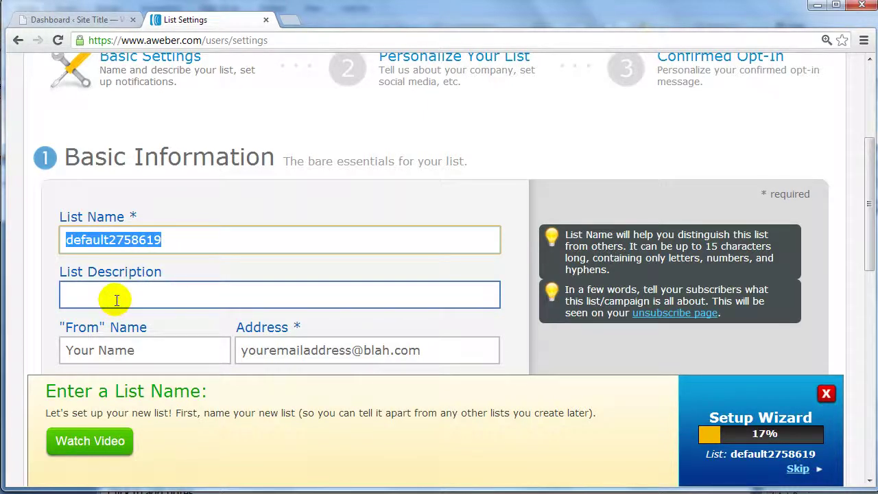
left_click(115, 295)
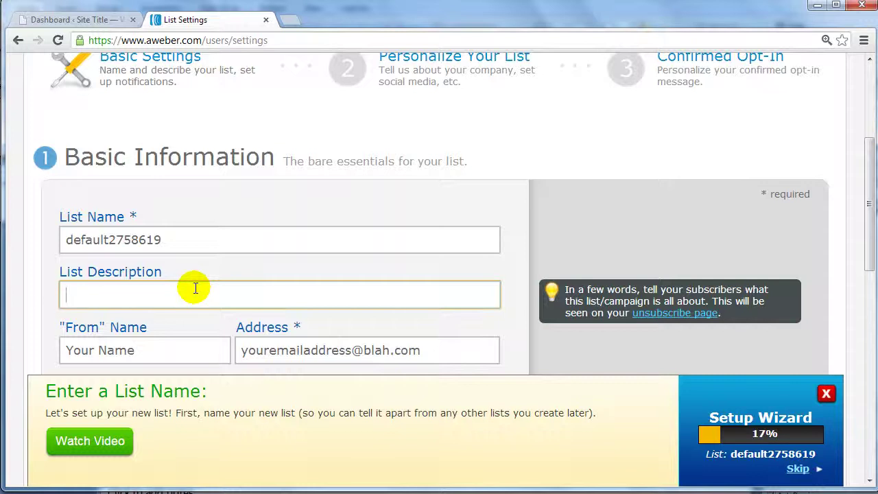
mouse_move(151, 361)
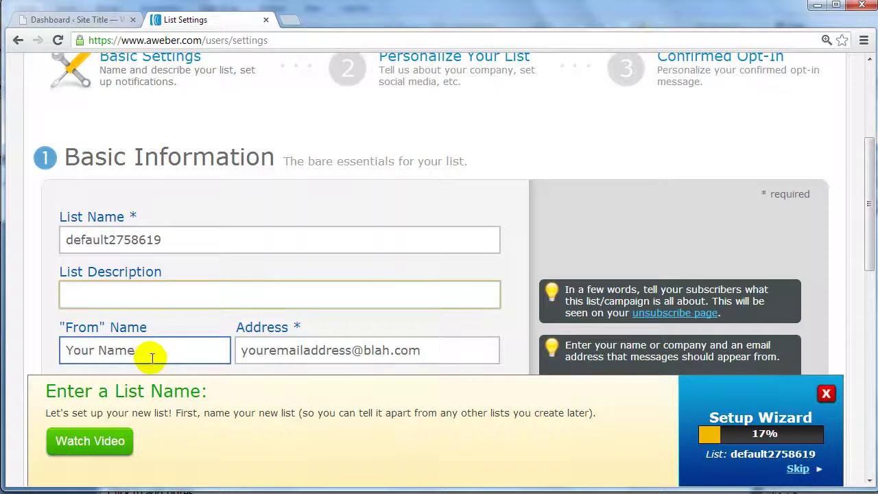
left_click(462, 349)
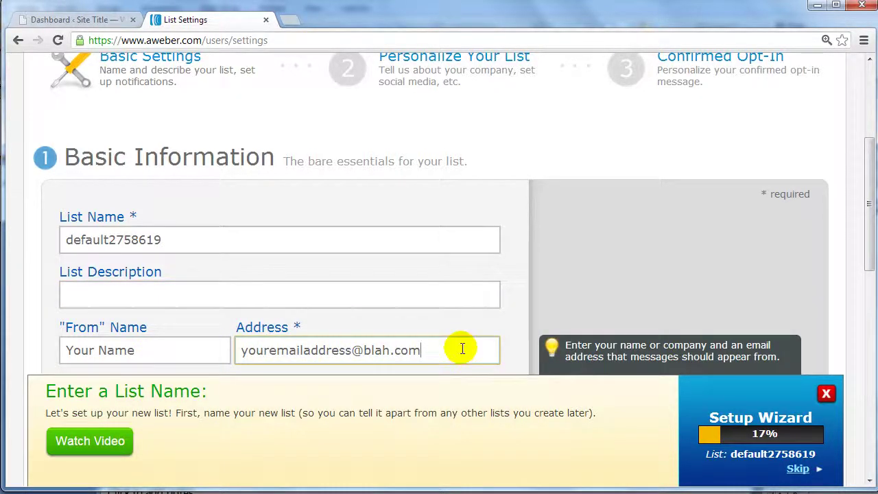
scroll(463, 349, "down", 6)
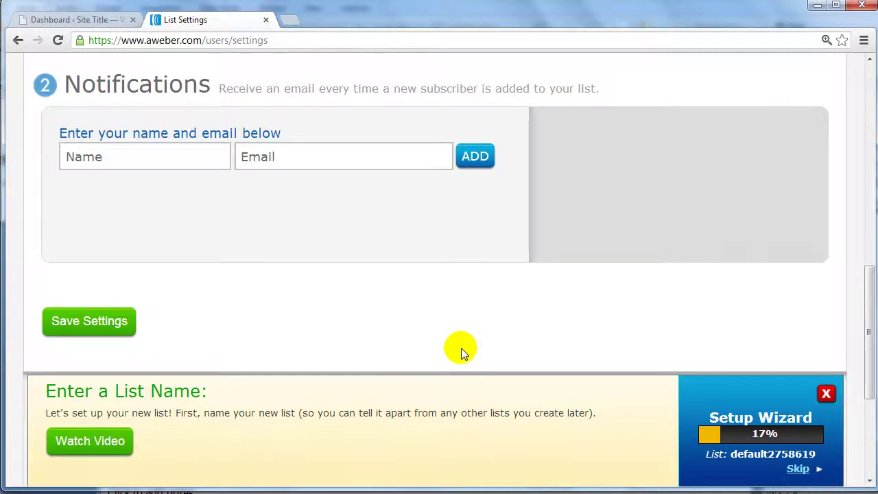
mouse_move(296, 194)
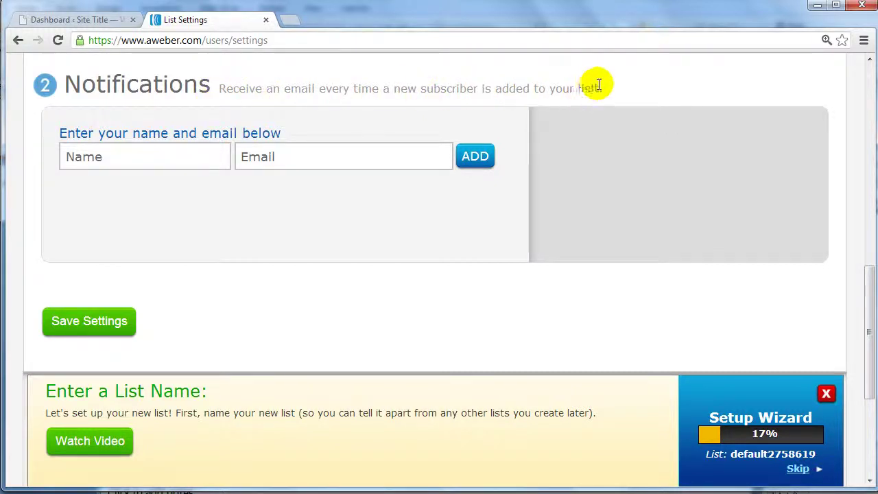
left_click(143, 155)
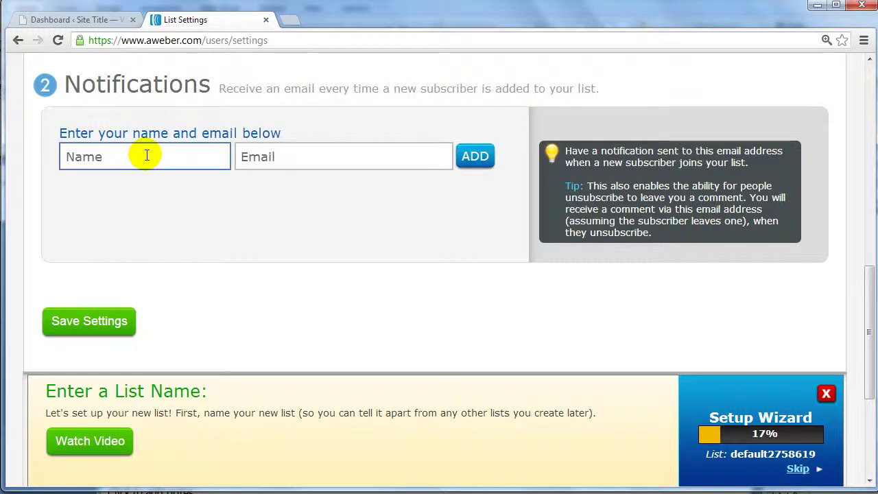
left_click(285, 156)
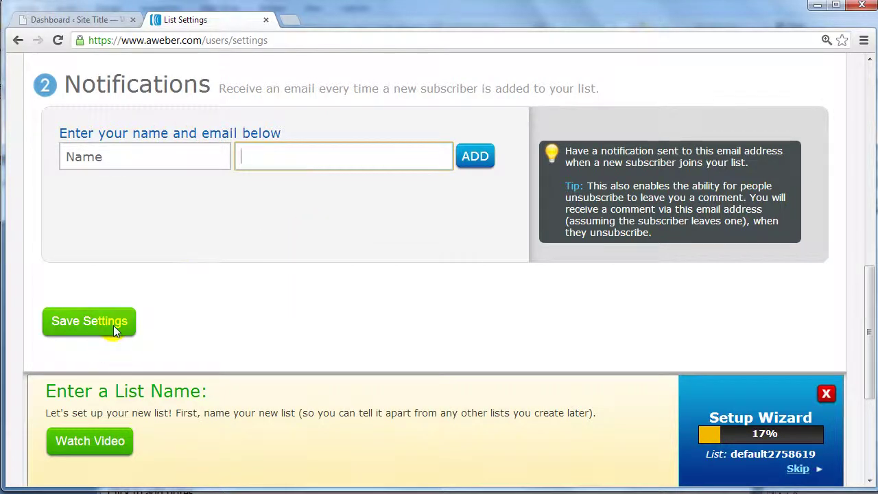
- Rename the list as defaultaweberte and save the basic settings
scroll(114, 324, "down", 3)
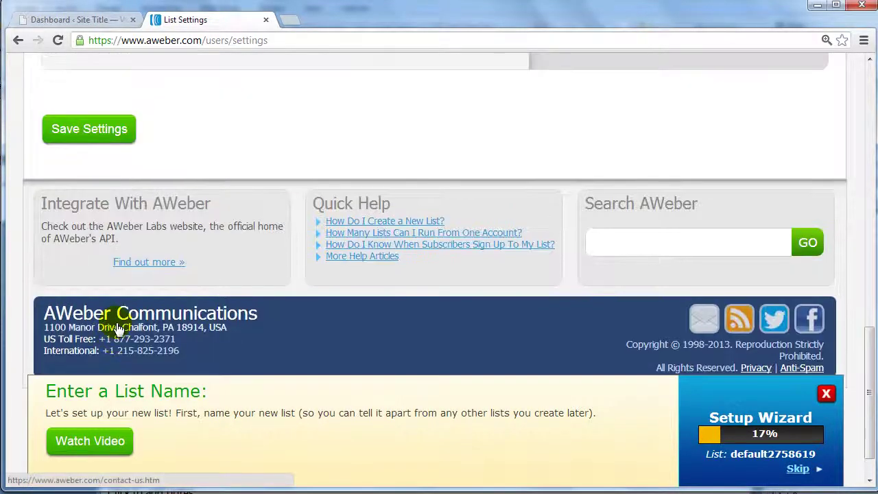
left_click(119, 132)
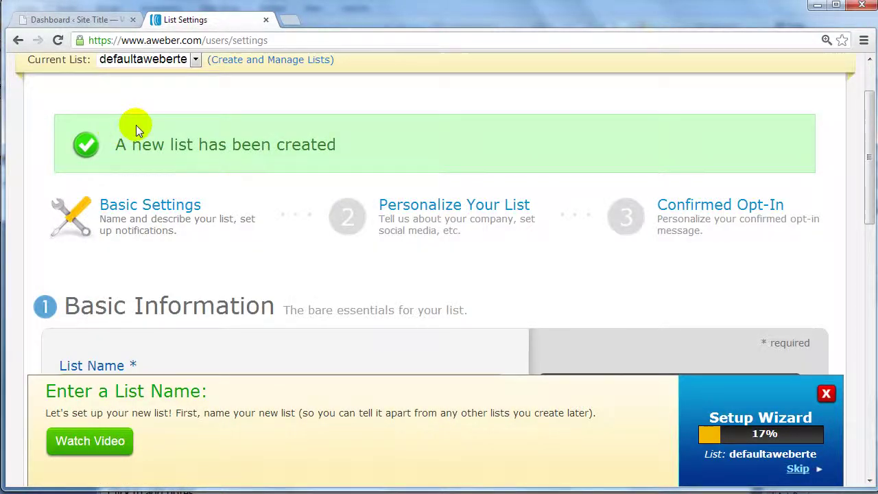
- Examine the company name, website URL and email signature fields in the Personalize Your List settings
left_click(480, 227)
scroll(473, 233, "down", 4)
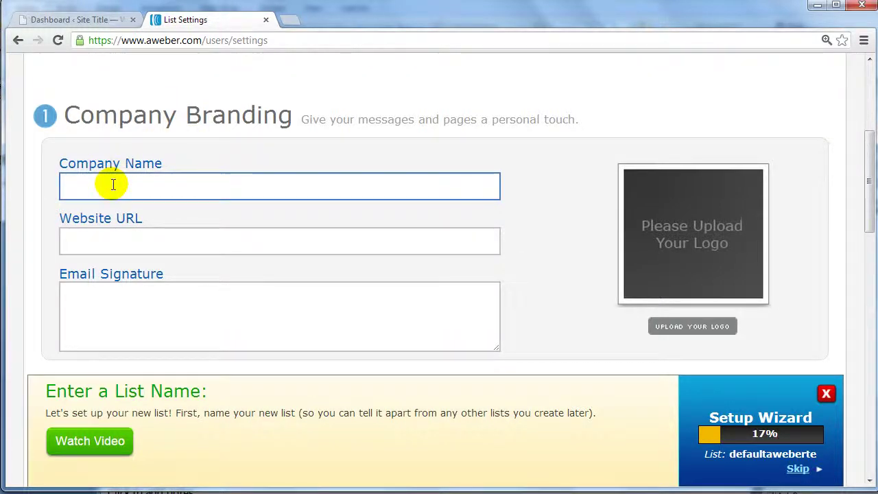
left_click(170, 330)
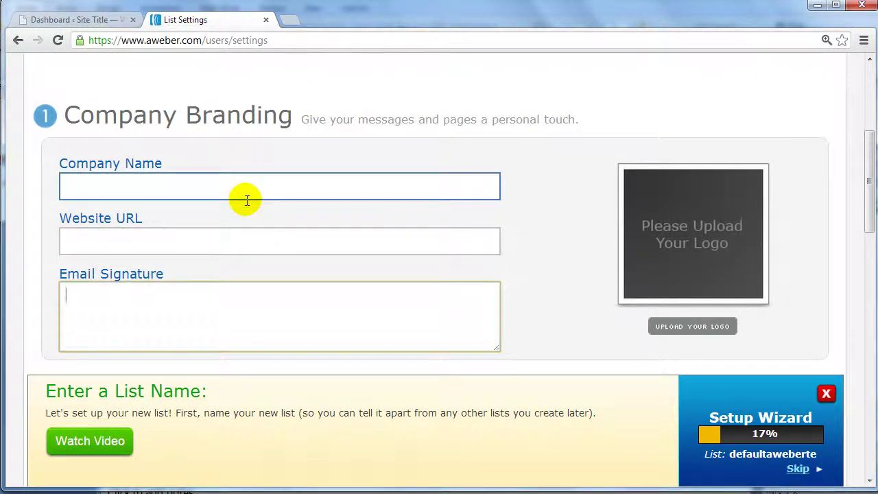
left_click(107, 183)
left_click(134, 236)
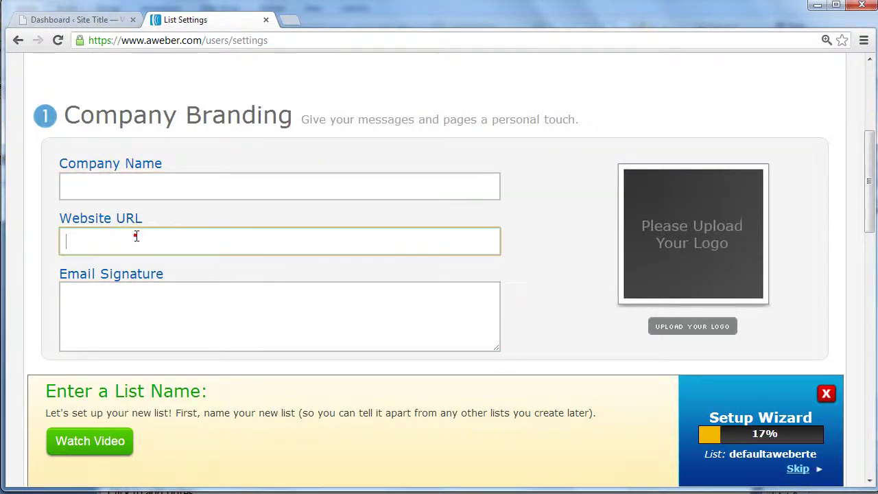
left_click(152, 333)
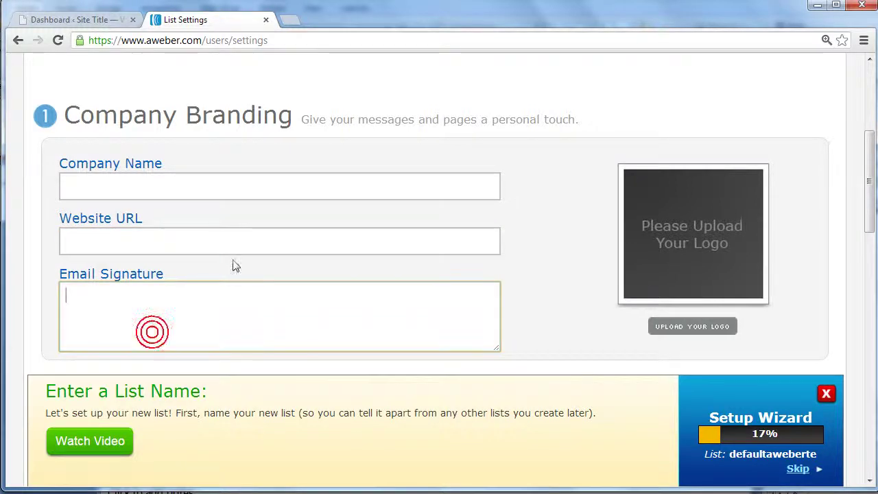
scroll(247, 241, "down", 1)
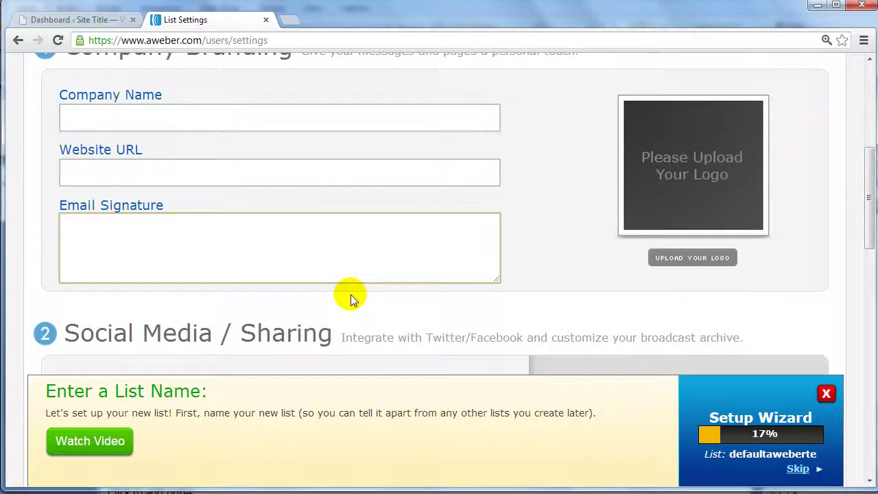
scroll(363, 293, "up", 3)
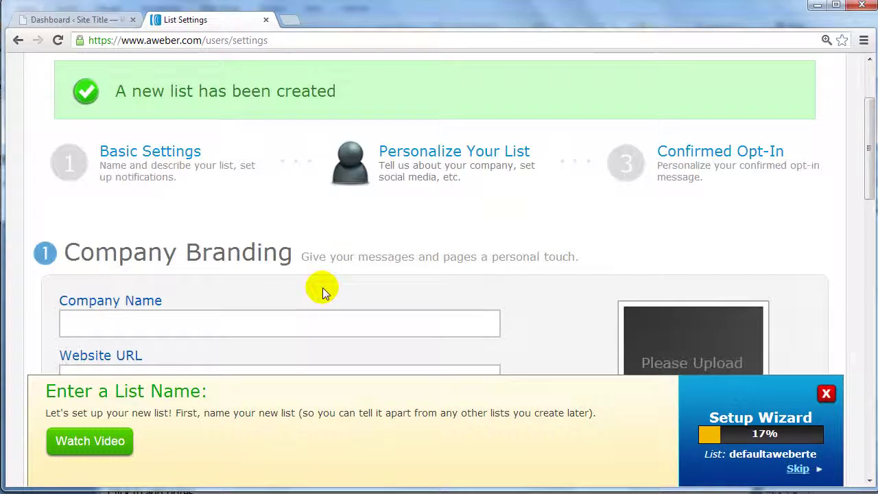
- Examine the subject, introduction and body of the confirmation message in the Confirmed Opt-In settings
left_click(703, 168)
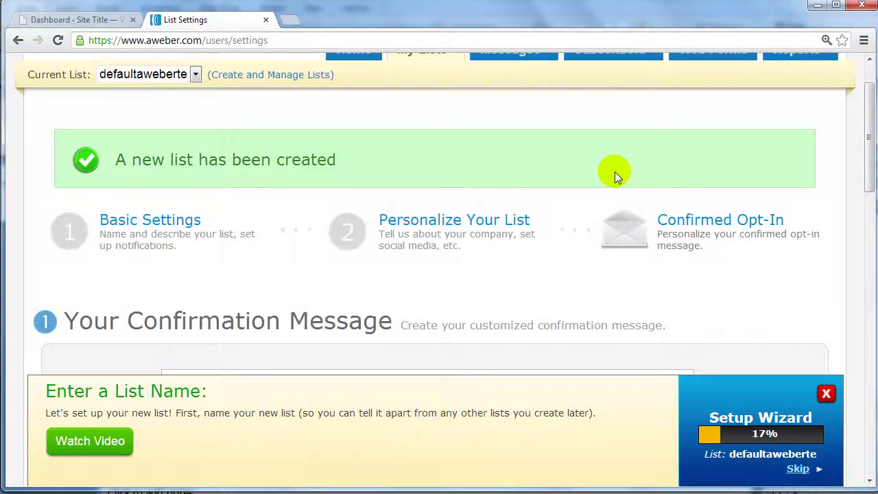
scroll(659, 165, "down", 1)
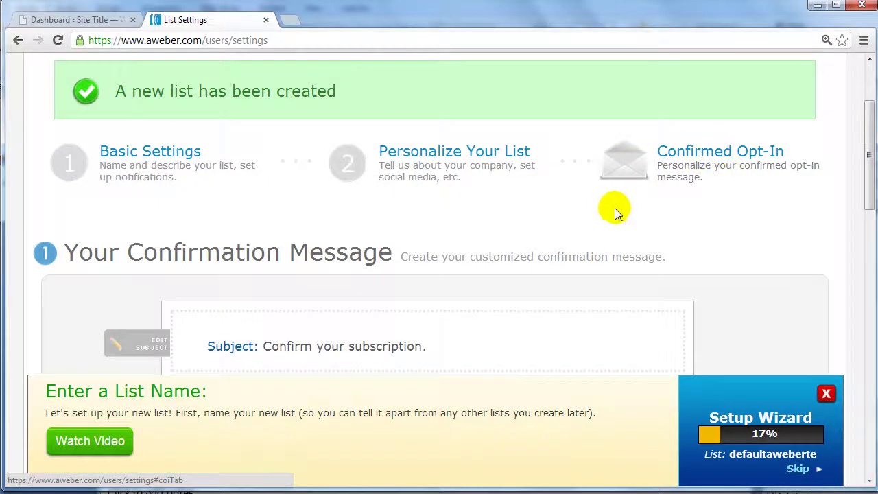
scroll(633, 222, "down", 1)
scroll(634, 223, "up", 1)
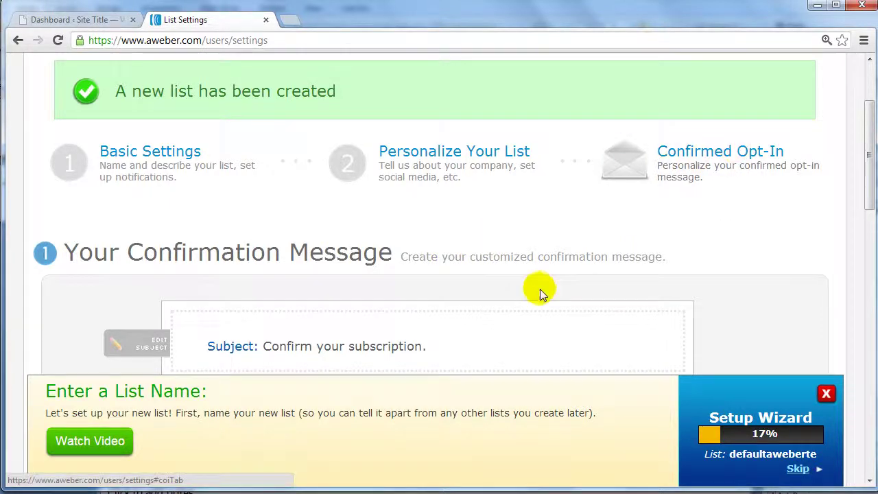
scroll(539, 290, "down", 1)
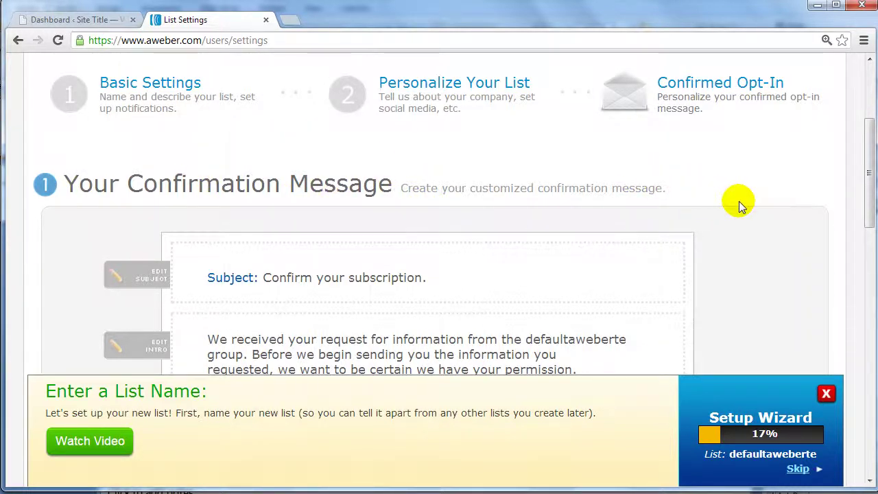
scroll(739, 201, "down", 4)
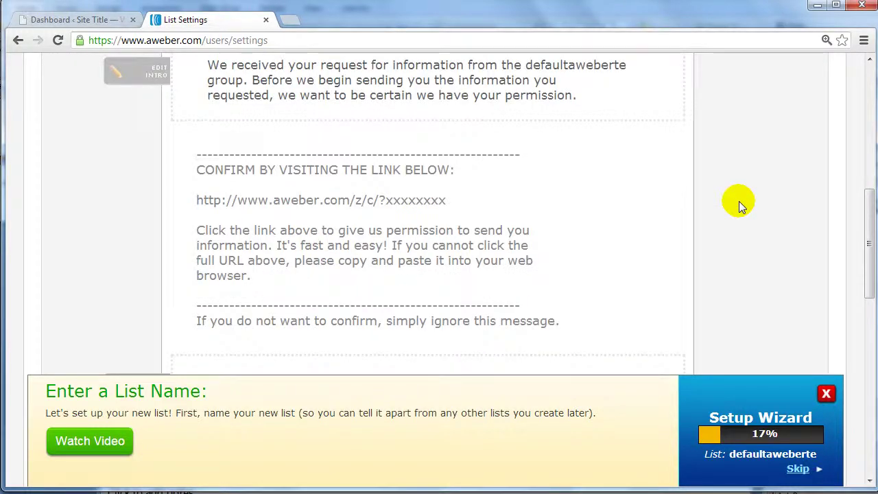
scroll(739, 201, "down", 2)
scroll(727, 202, "up", 3)
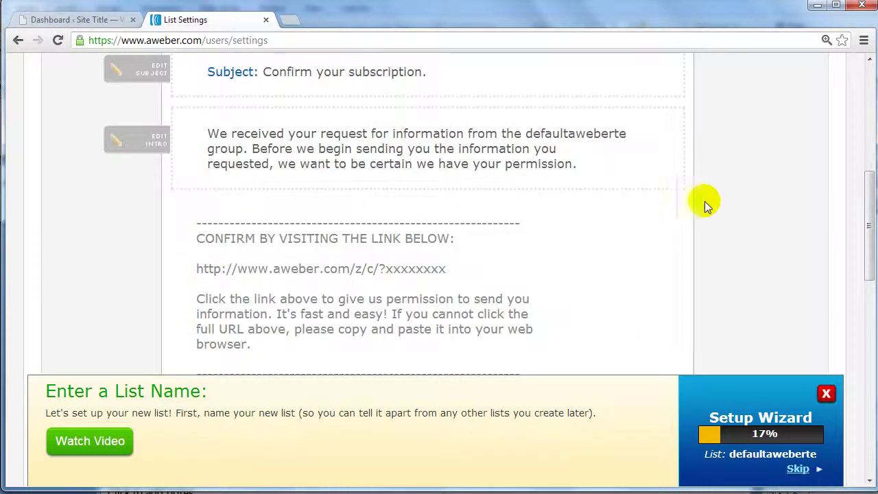
scroll(309, 155, "up", 1)
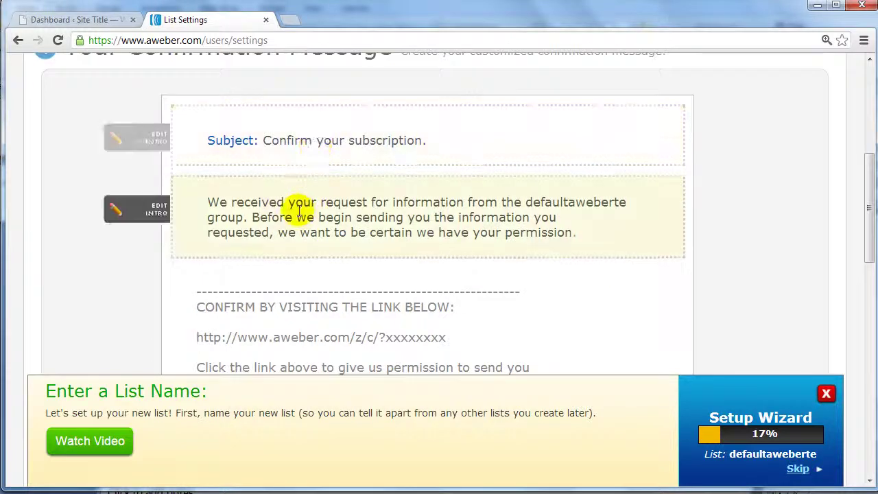
scroll(351, 264, "down", 2)
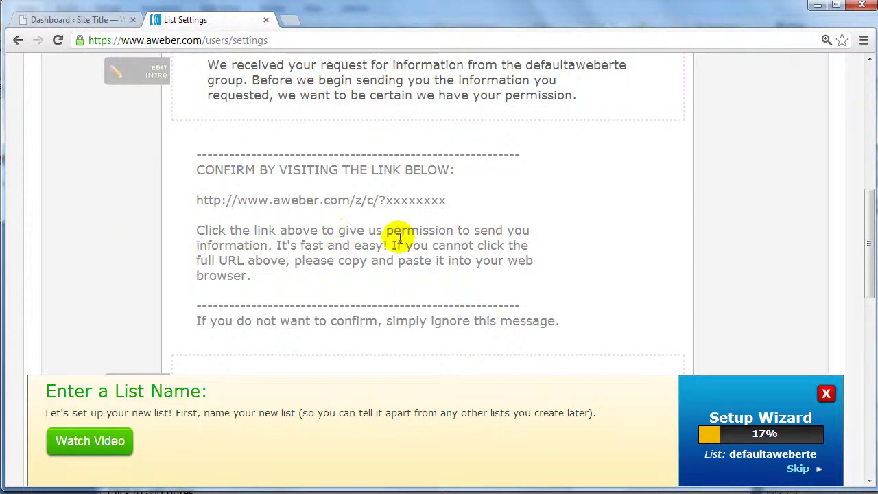
scroll(392, 235, "down", 3)
- Check the web-form opt-in requirement and the Confirmation Success Page URL field, and save the opt-in settings
scroll(390, 237, "down", 2)
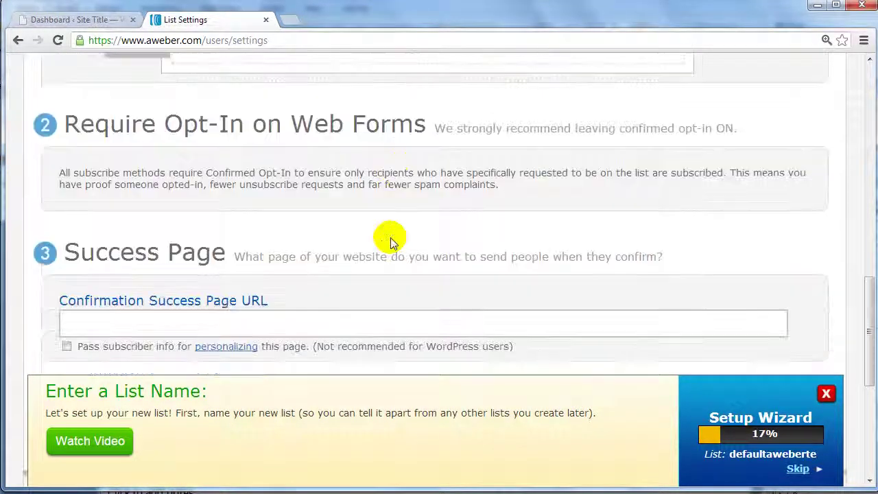
scroll(390, 238, "down", 1)
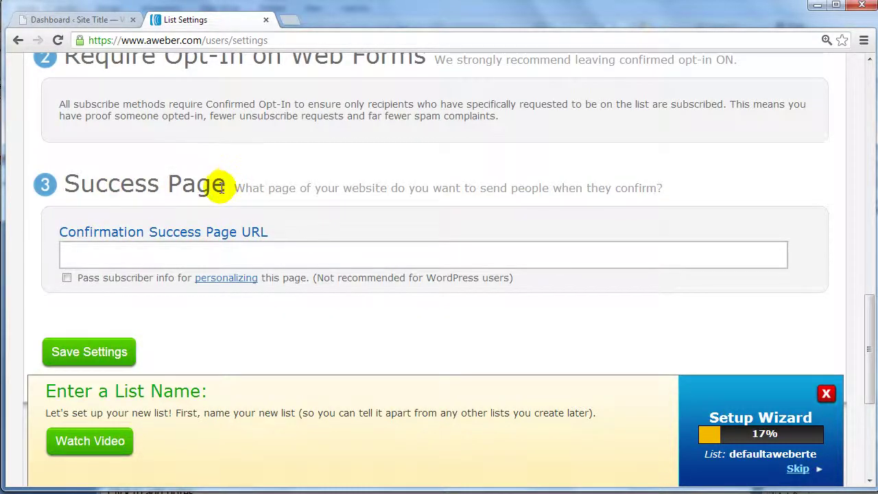
left_click(302, 254)
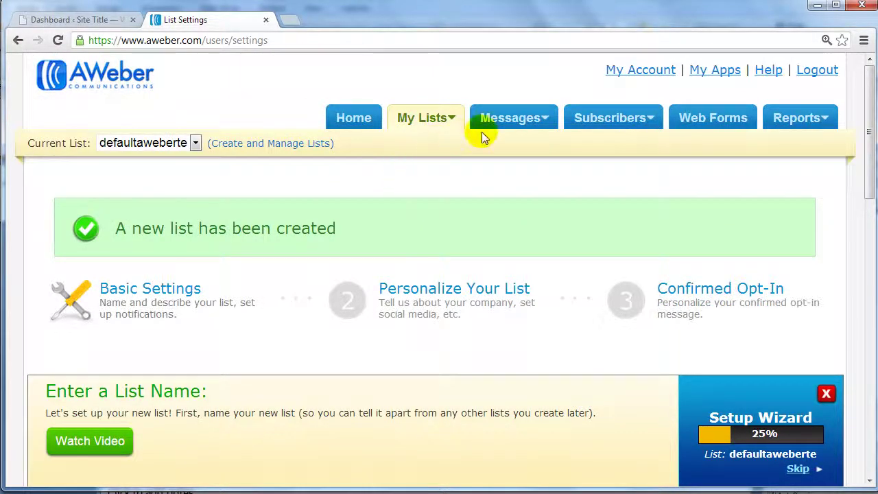
- Open the Follow Up messages page for the defaultaweberte list
mouse_move(503, 130)
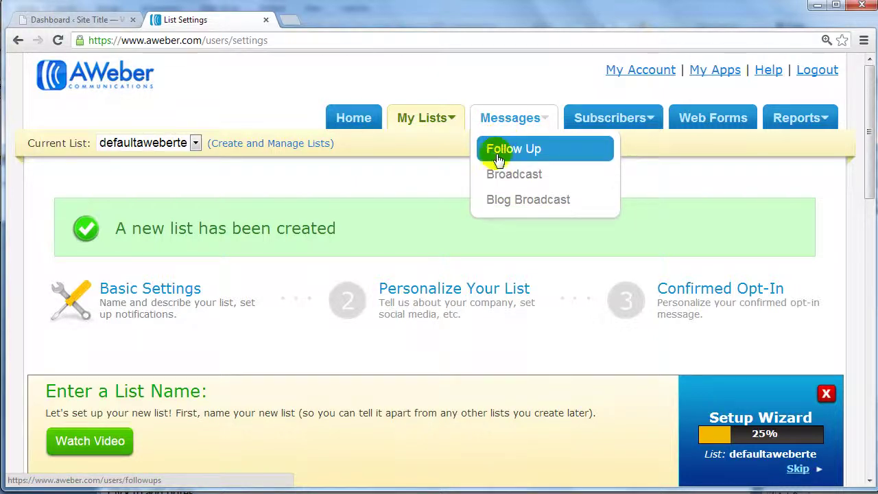
left_click(503, 151)
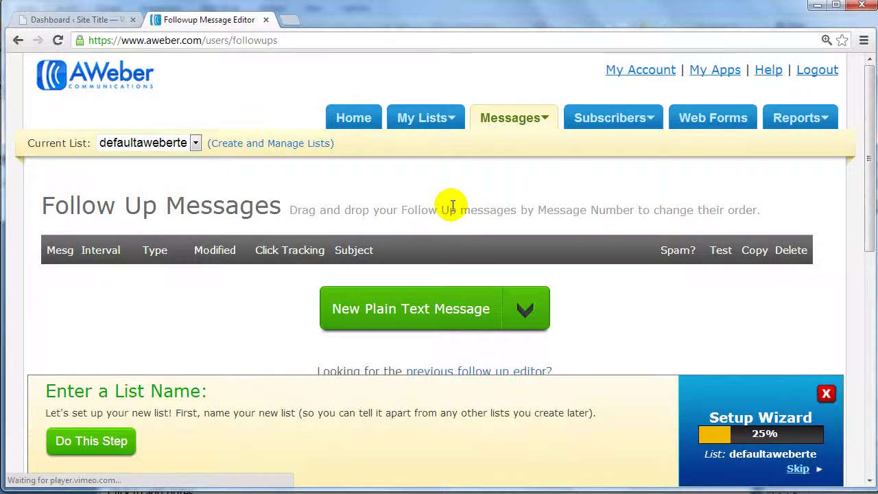
- Start a new plain text follow-up message for the defaultaweberte list
scroll(451, 206, "down", 2)
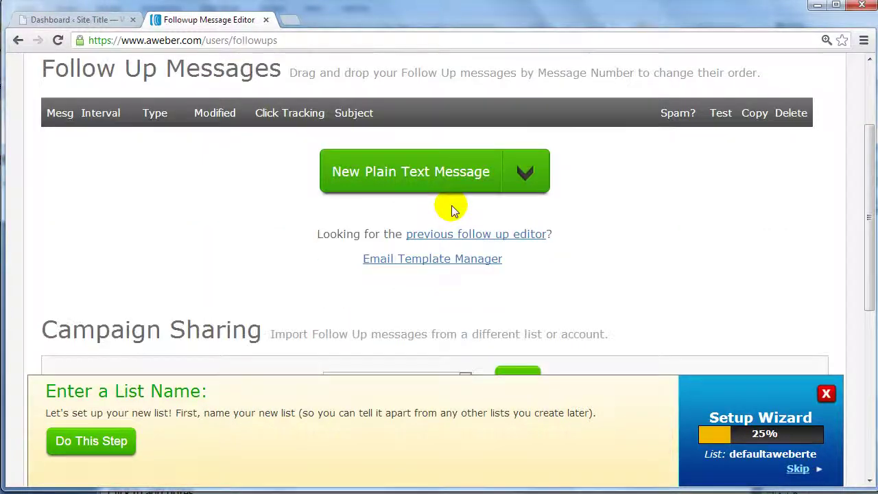
left_click(525, 176)
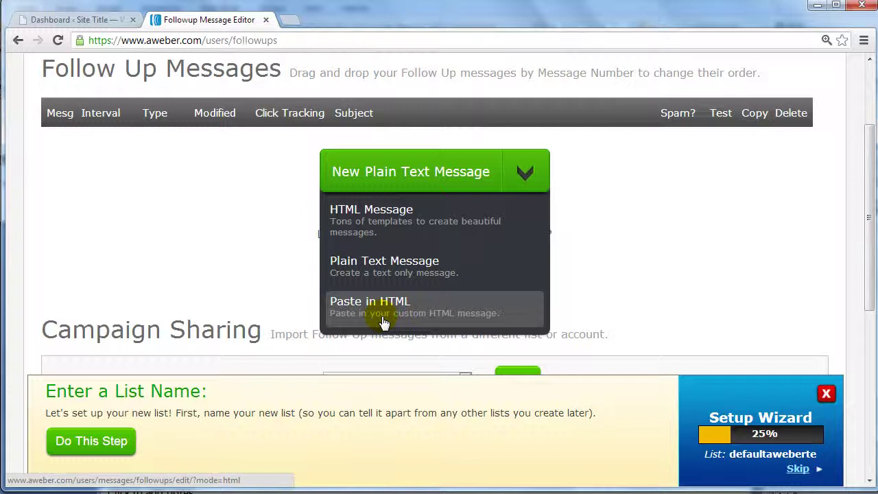
left_click(419, 175)
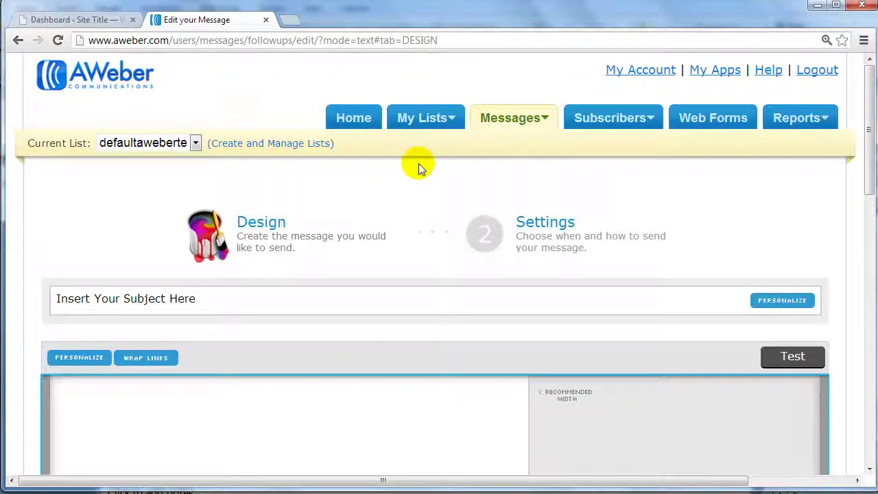
- Set the follow-up message's subject to "Download Your Free Report here..."
scroll(418, 163, "down", 1)
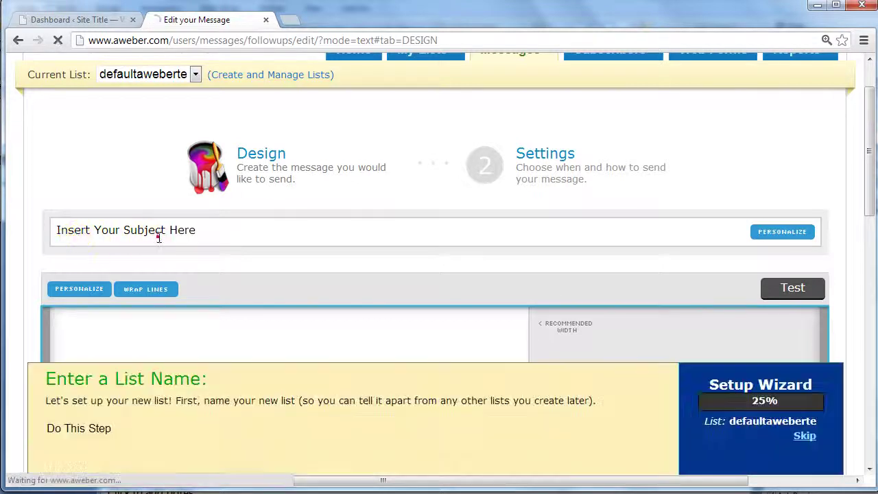
left_click(158, 236)
scroll(288, 234, "down", 3)
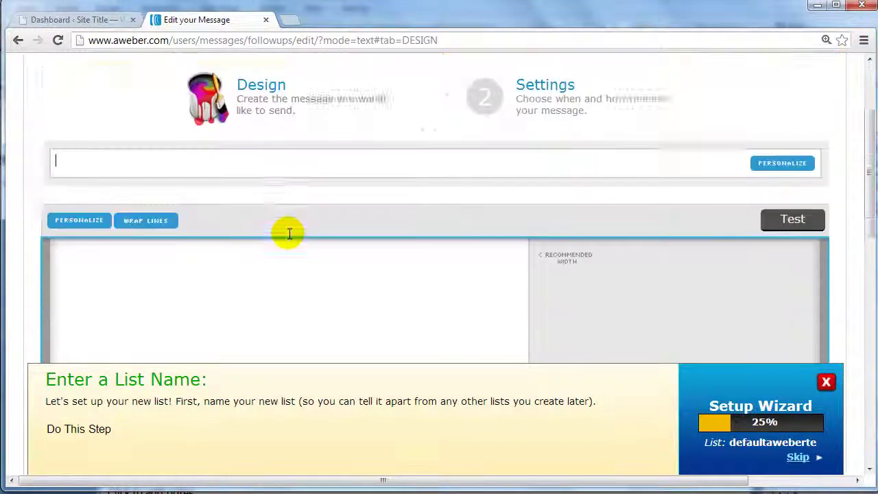
left_click(289, 233)
scroll(289, 230, "down", 1)
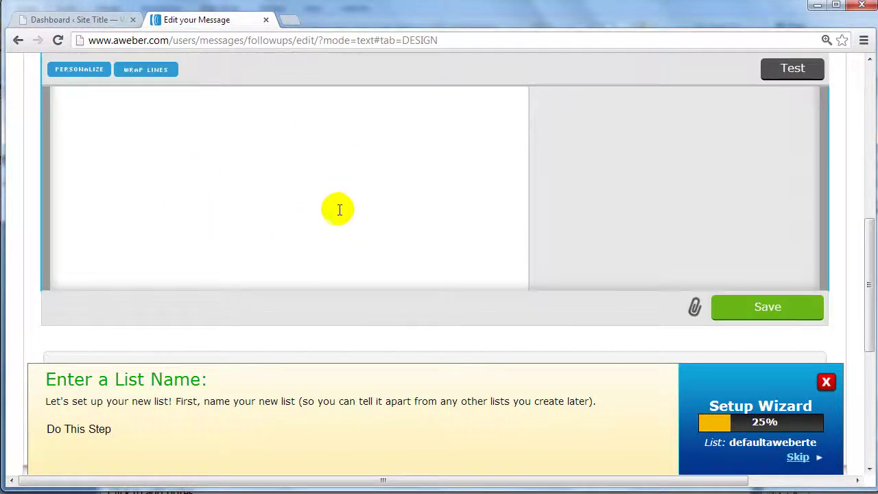
scroll(275, 199, "up", 3)
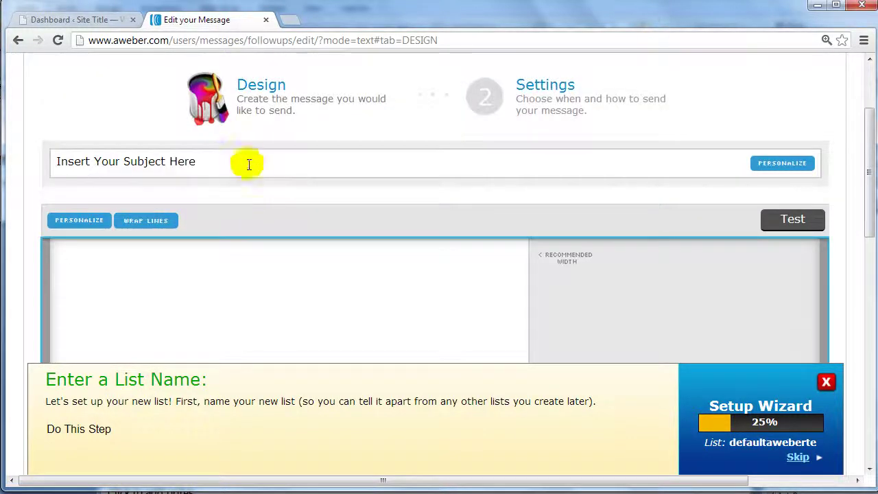
left_click(248, 156)
scroll(265, 235, "up", 1)
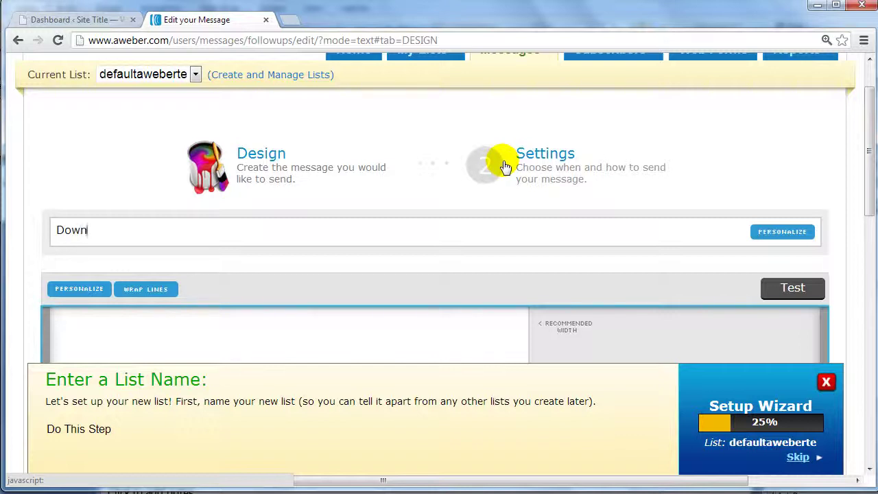
type("load Your Free Report here...")
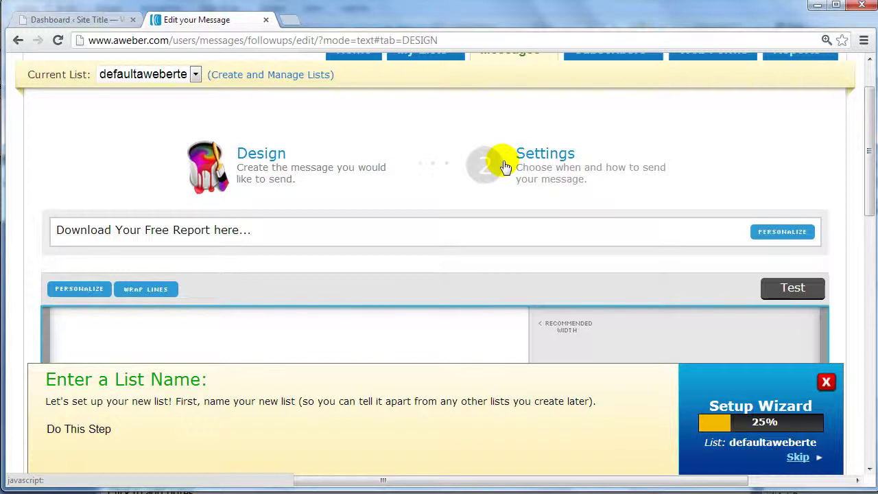
- Proceed from the message design to its settings without entering body text, and save and exit the message
scroll(330, 173, "down", 2)
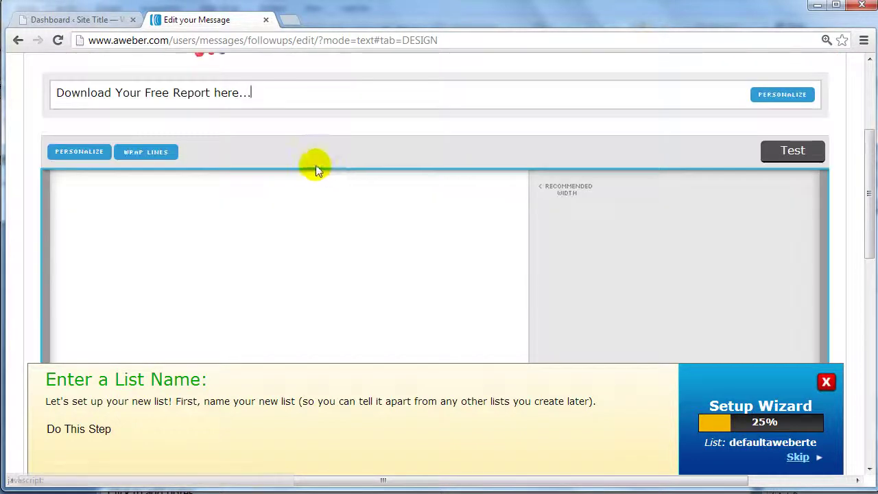
left_click(302, 230)
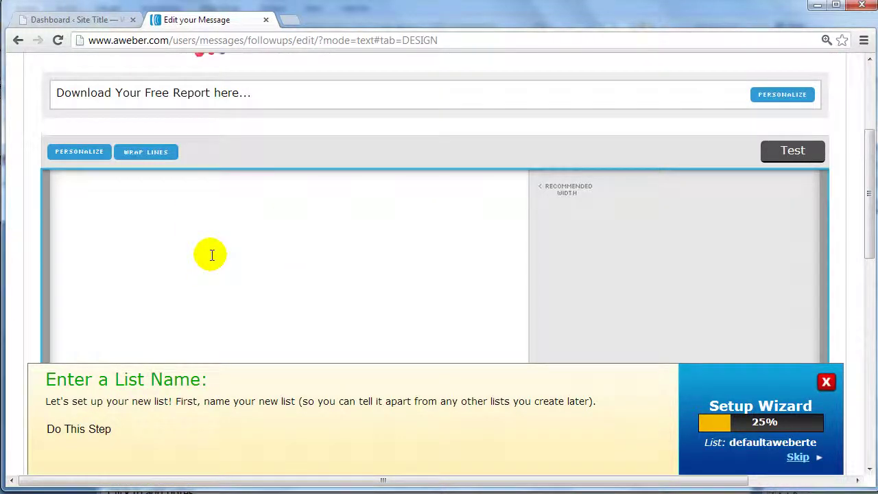
scroll(211, 255, "down", 1)
scroll(212, 255, "up", 1)
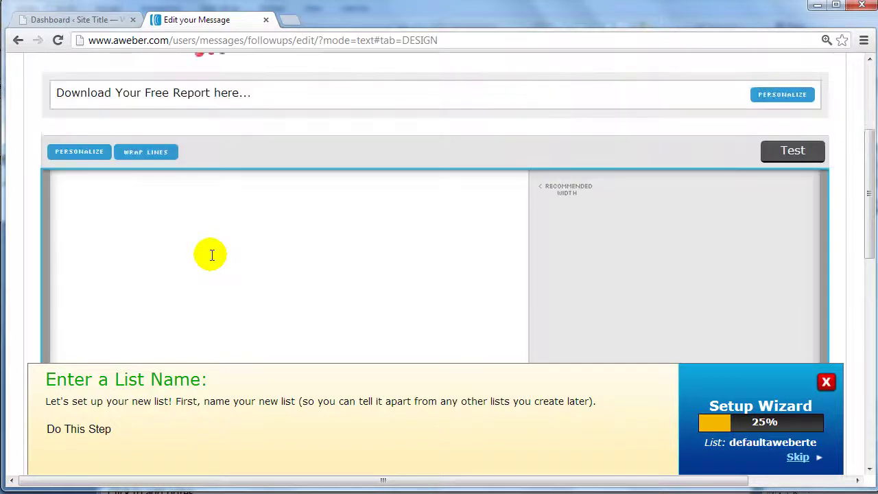
scroll(403, 253, "down", 5)
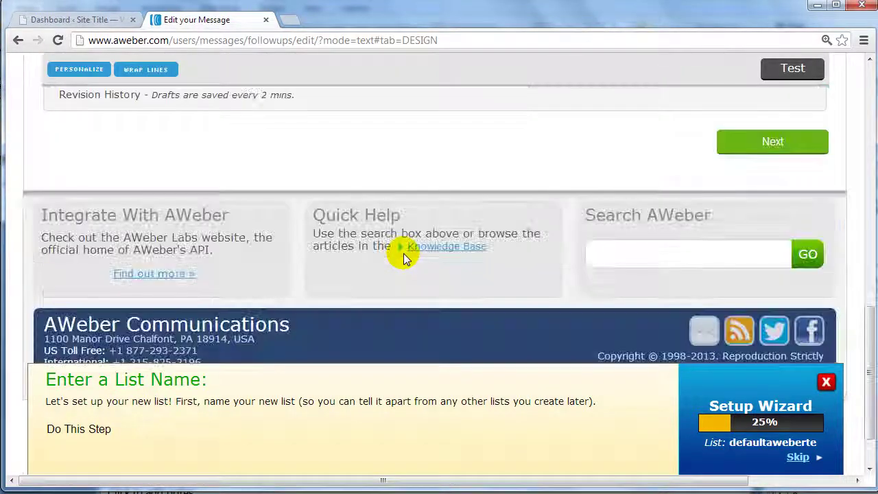
scroll(404, 258, "up", 2)
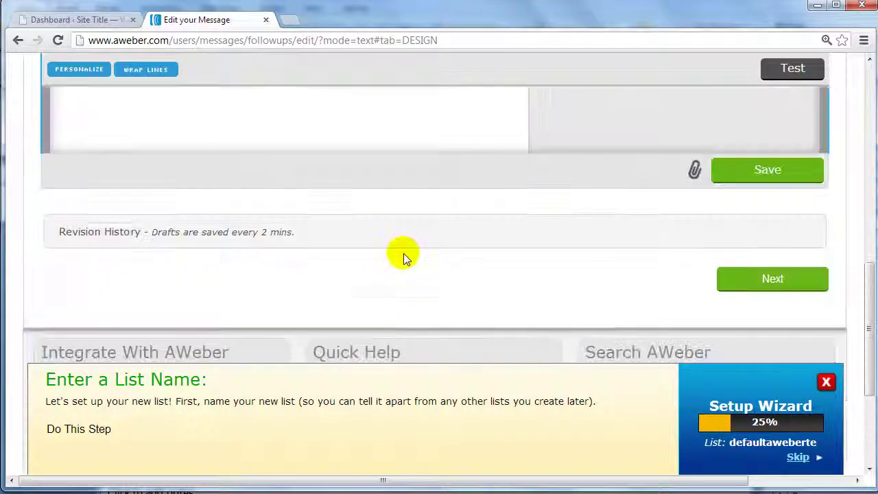
left_click(781, 275)
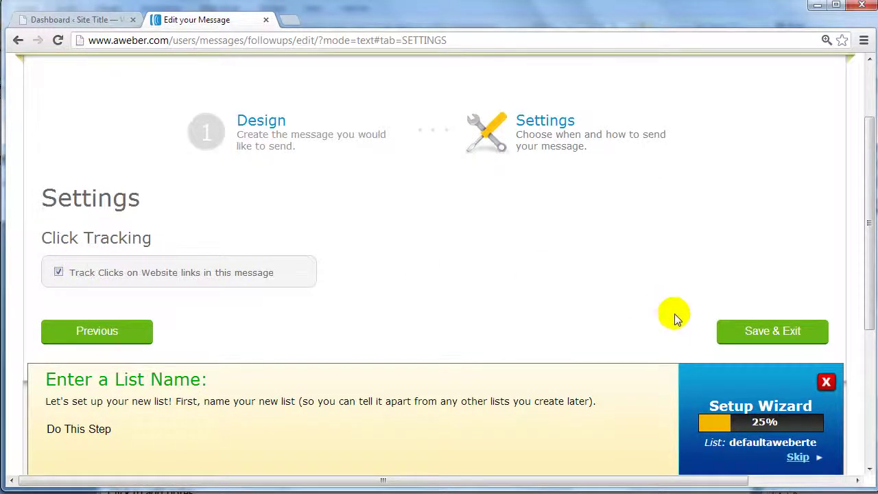
left_click(739, 332)
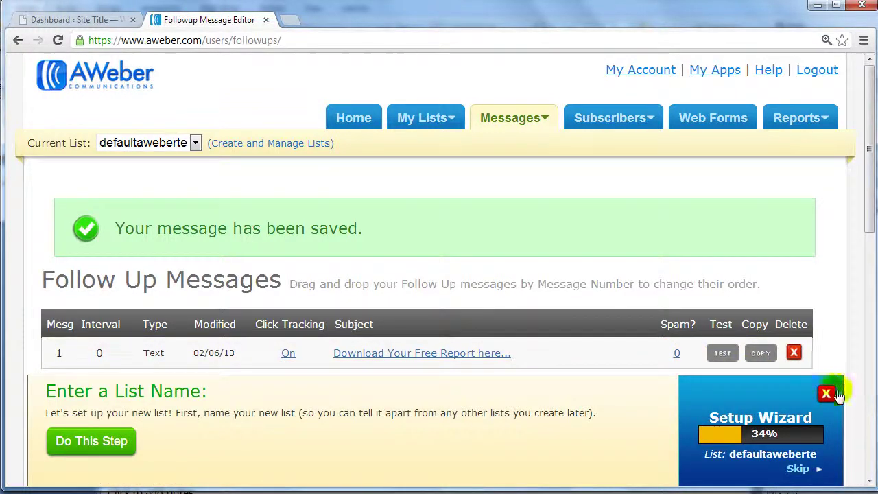
- Dismiss the Setup Wizard and start a second plain text message with the subject "Have You Gotten Your Free Report?"
left_click(827, 394)
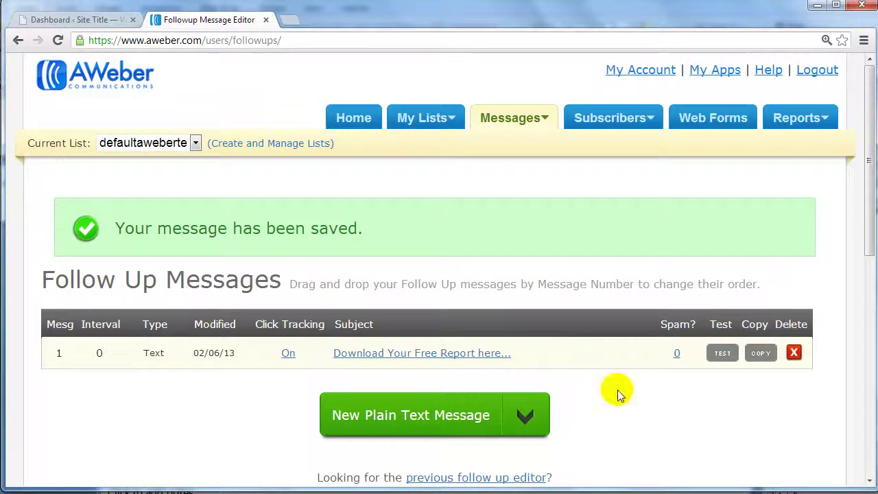
scroll(614, 428, "down", 1)
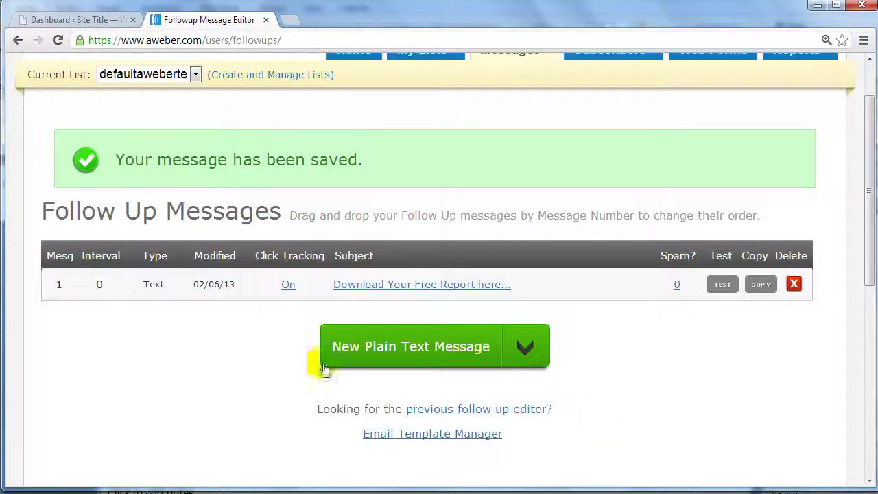
left_click(401, 347)
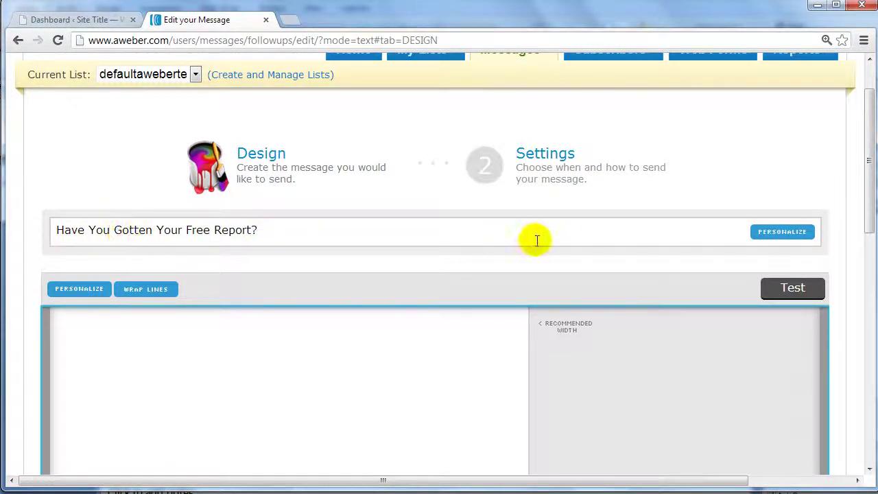
- Copy the subject text "Have You Gotten Your Free Report?" into the message body
key("ctrl+a")
key("ctrl+c")
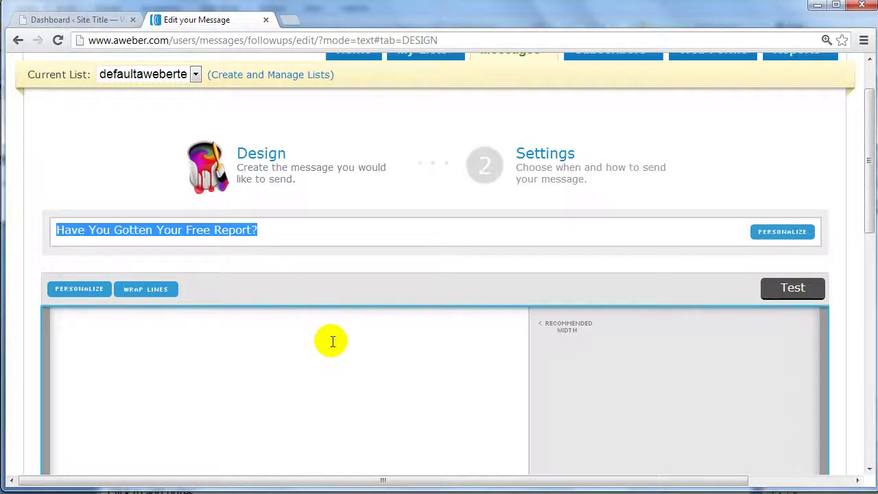
left_click(332, 341)
key("ctrl+v")
scroll(441, 309, "down", 4)
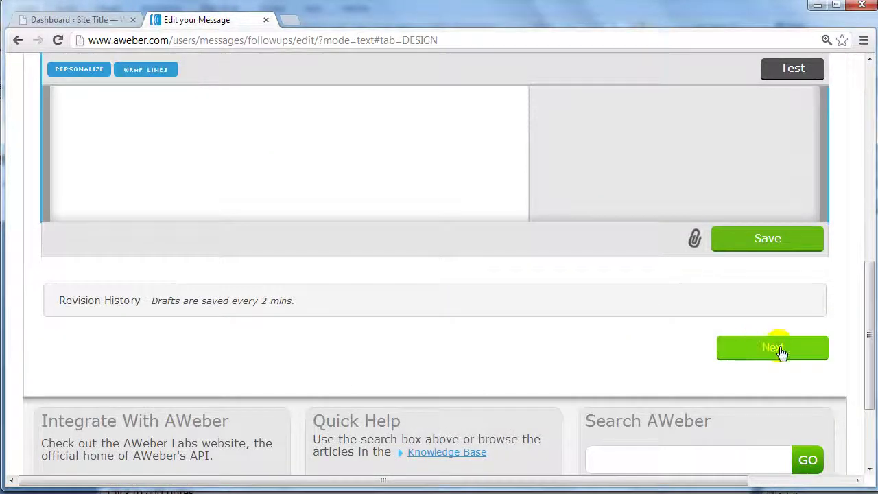
- Proceed to the second message's settings and set its interval to 2 days after the previous message
left_click(775, 348)
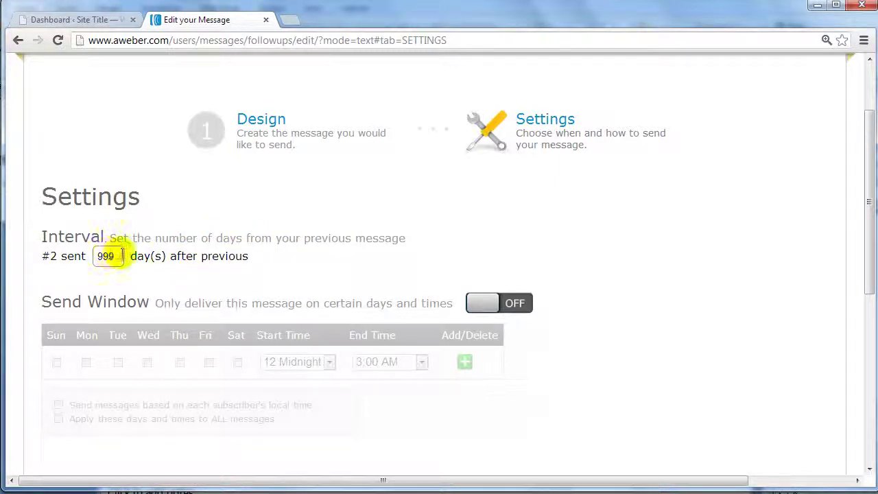
double_click(112, 256)
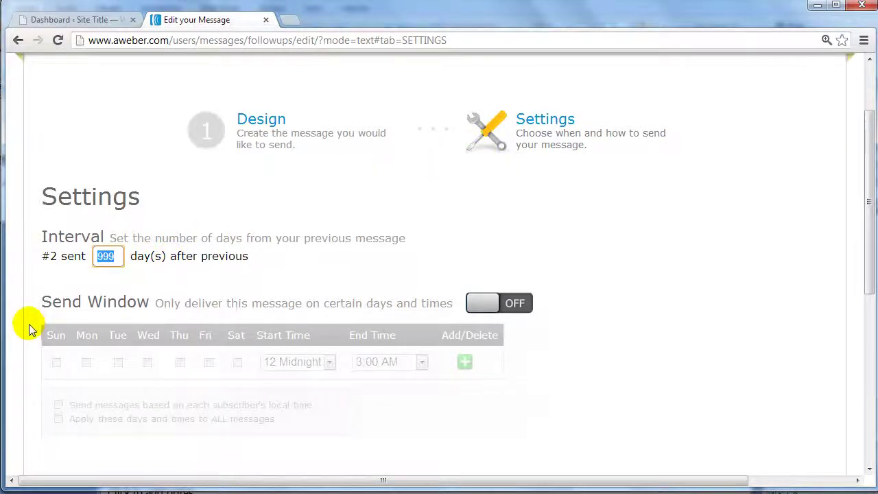
key("BackSpace")
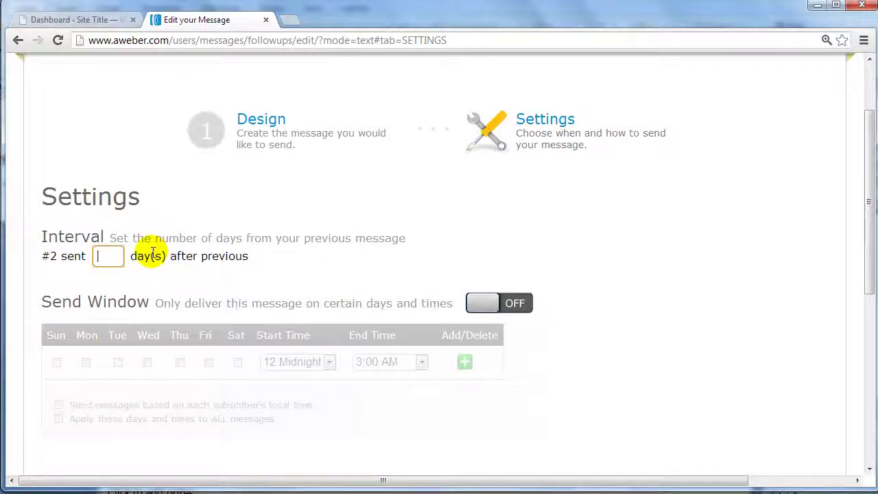
type("2")
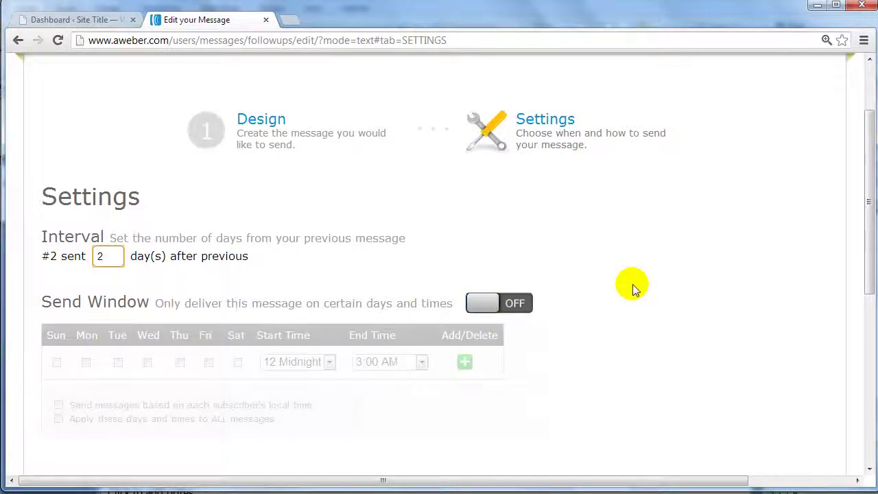
scroll(625, 285, "down", 1)
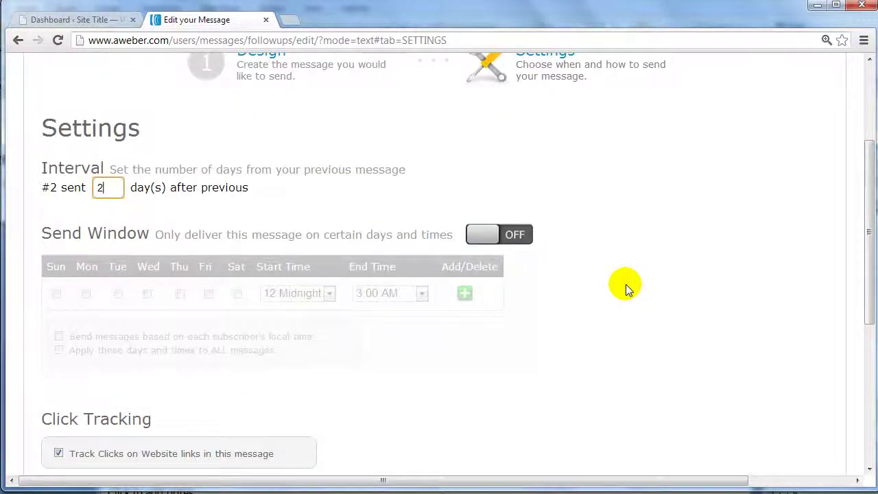
scroll(626, 285, "down", 2)
scroll(626, 284, "up", 3)
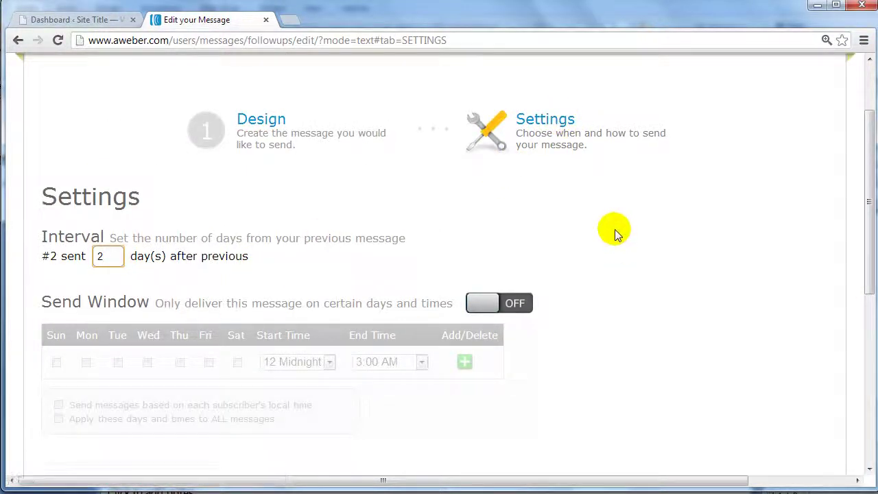
left_click(587, 100)
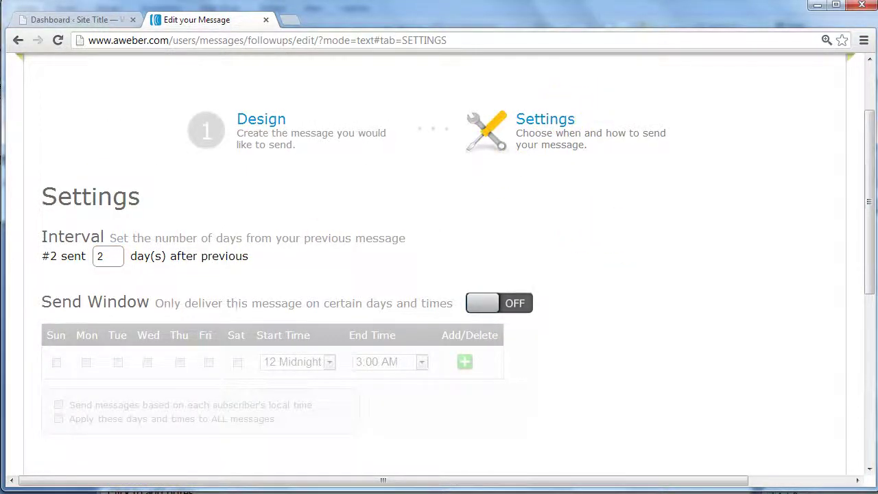
- Try a Send Window limited to Monday through Friday for message #2, and switch the Send Window back off
left_click(484, 304)
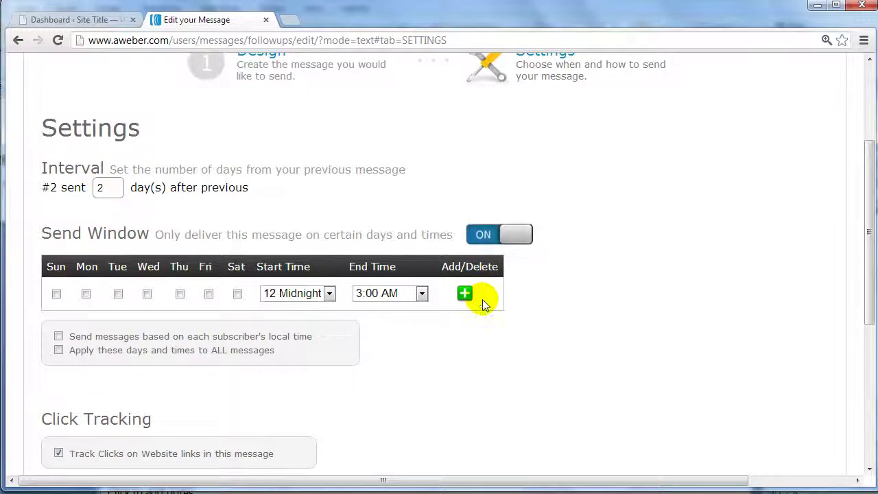
scroll(481, 302, "up", 1)
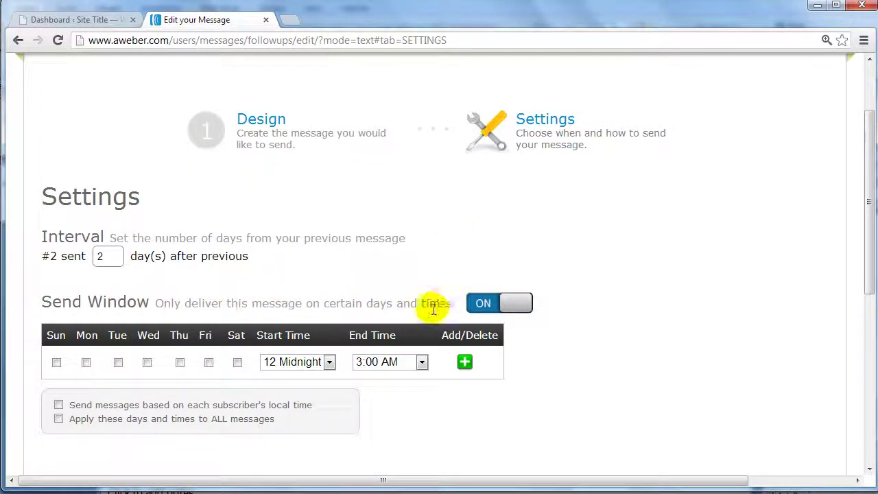
left_click(85, 362)
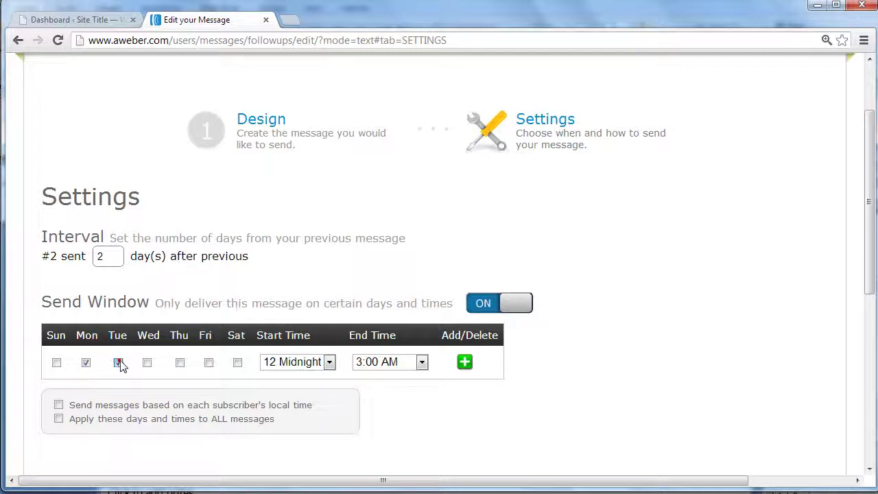
left_click(118, 362)
left_click(180, 362)
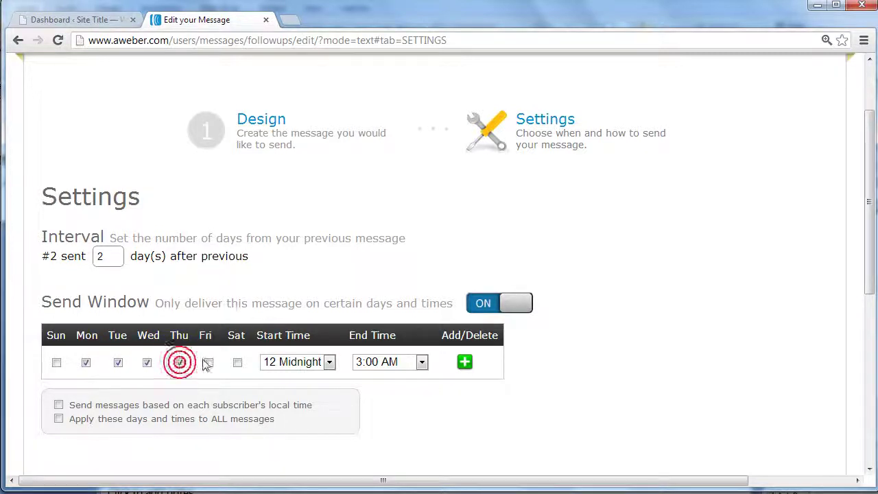
left_click(208, 362)
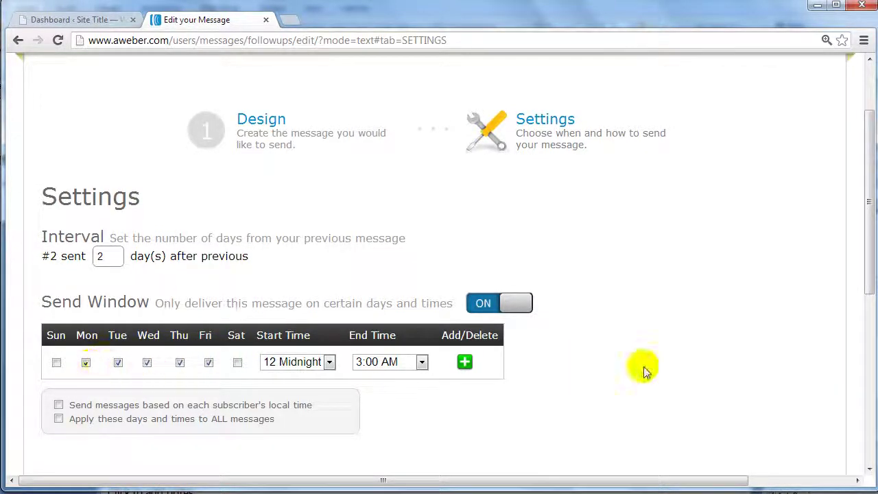
left_click(521, 304)
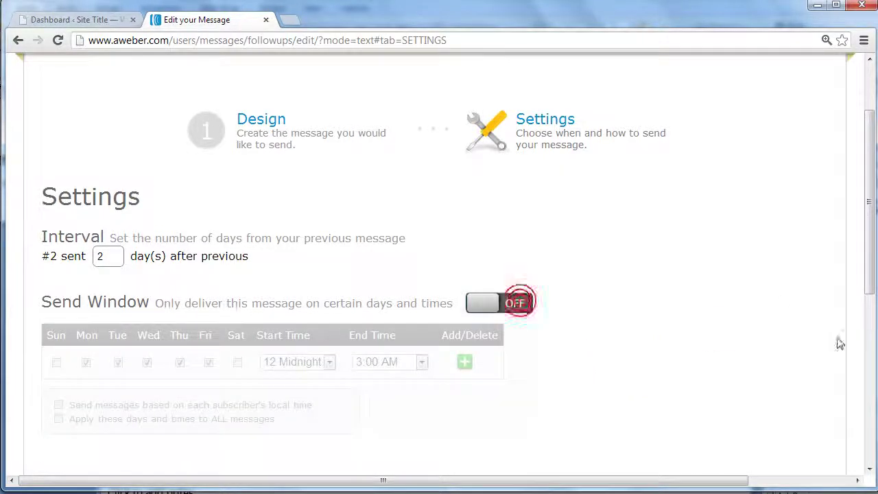
scroll(676, 288, "down", 2)
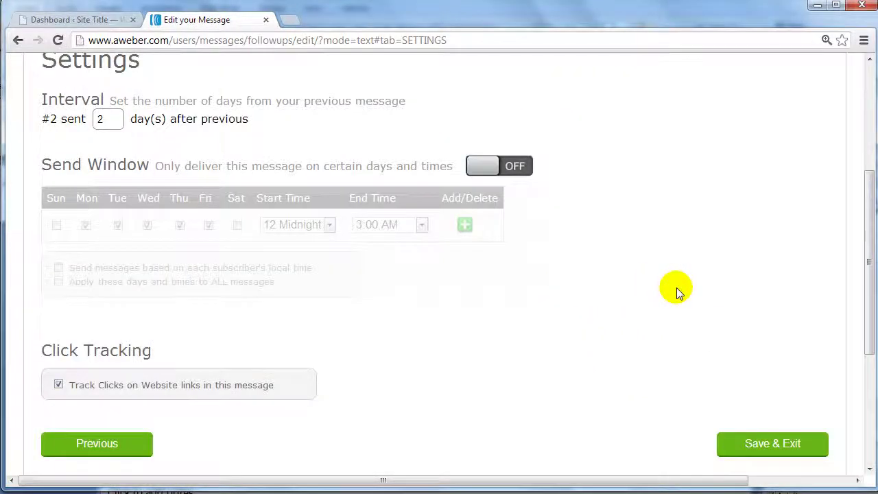
- Save message #2 and return to the list's follow-up message overview
left_click(762, 446)
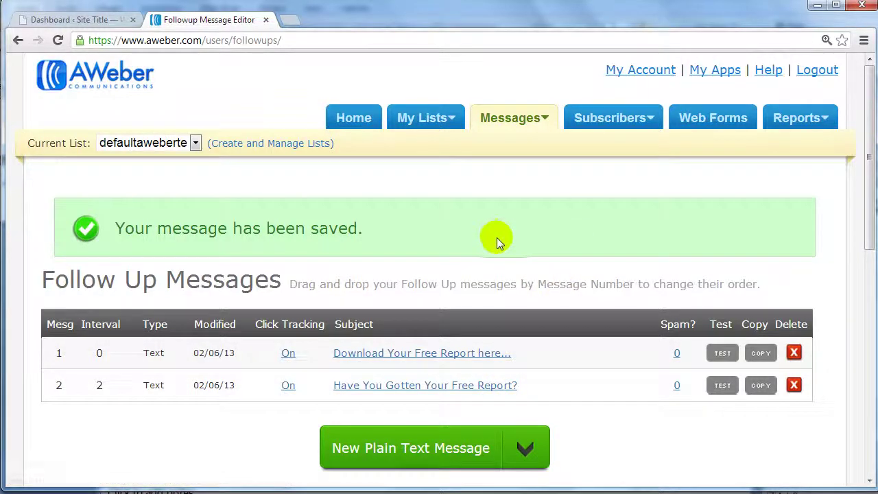
scroll(495, 236, "down", 2)
scroll(498, 236, "up", 2)
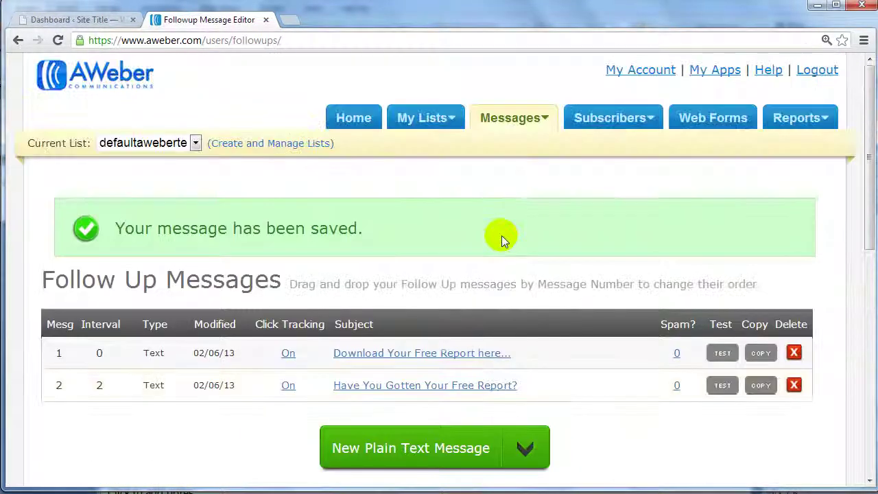
scroll(510, 234, "down", 3)
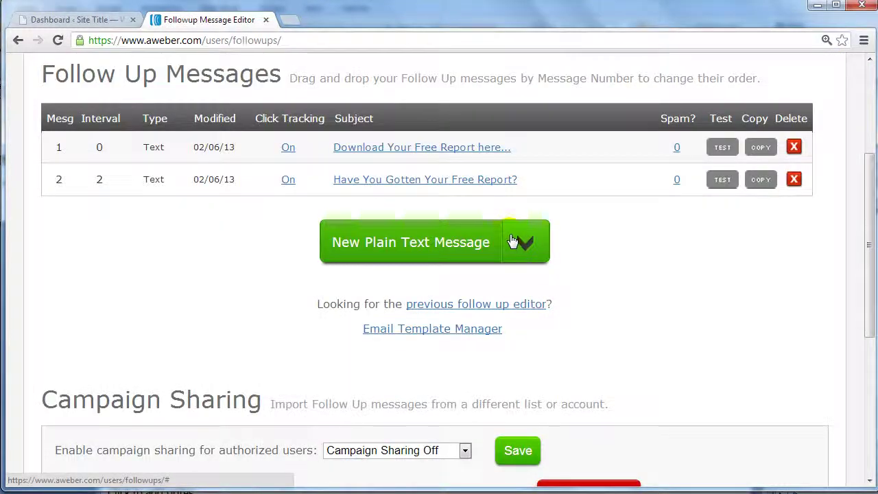
scroll(511, 240, "up", 3)
- Go to the list's web forms and start creating a new web form
mouse_move(607, 119)
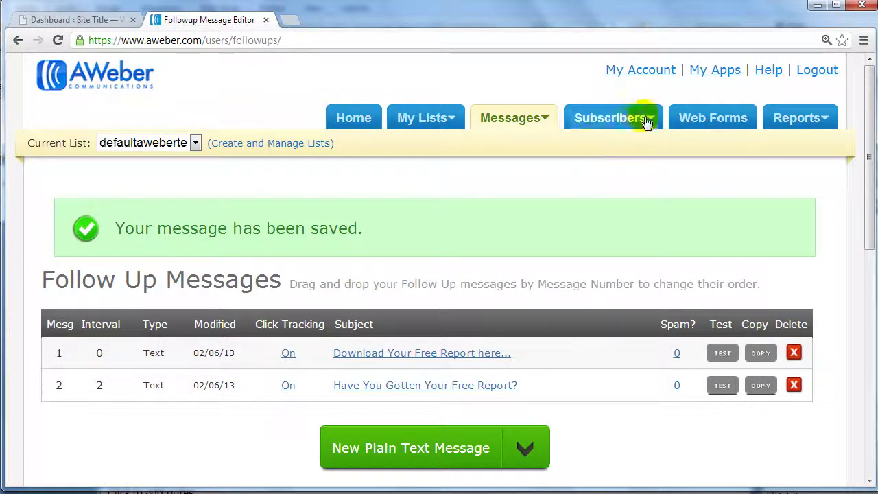
left_click(700, 120)
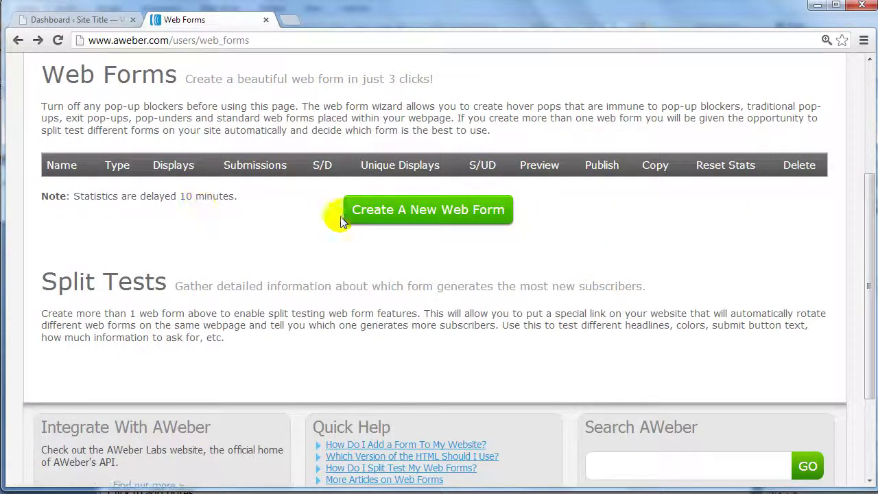
mouse_move(425, 173)
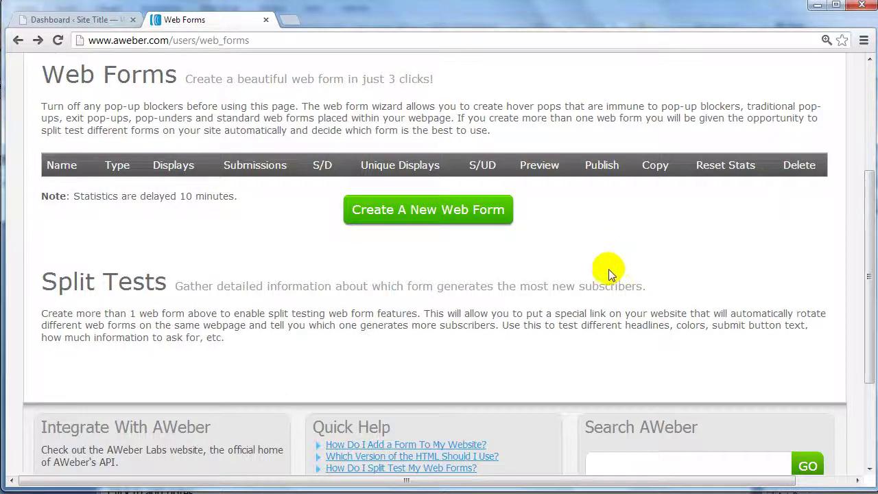
left_click_drag(40, 280, 182, 280)
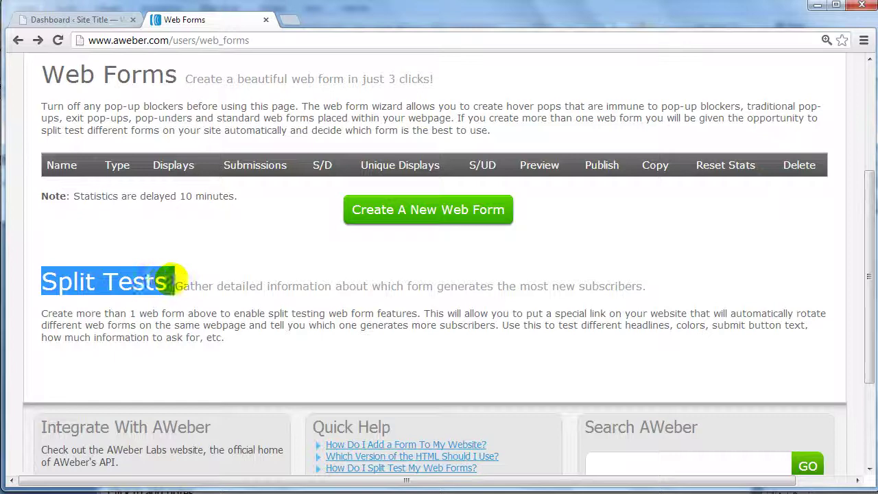
left_click(419, 282)
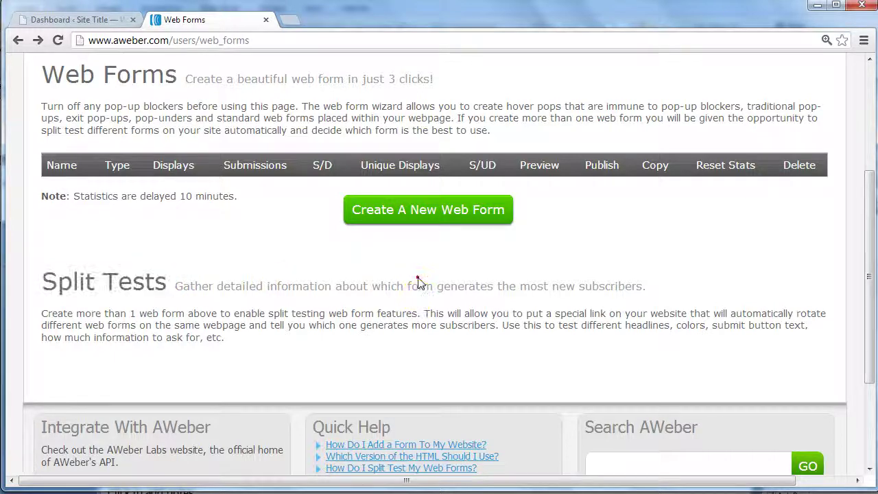
left_click(471, 217)
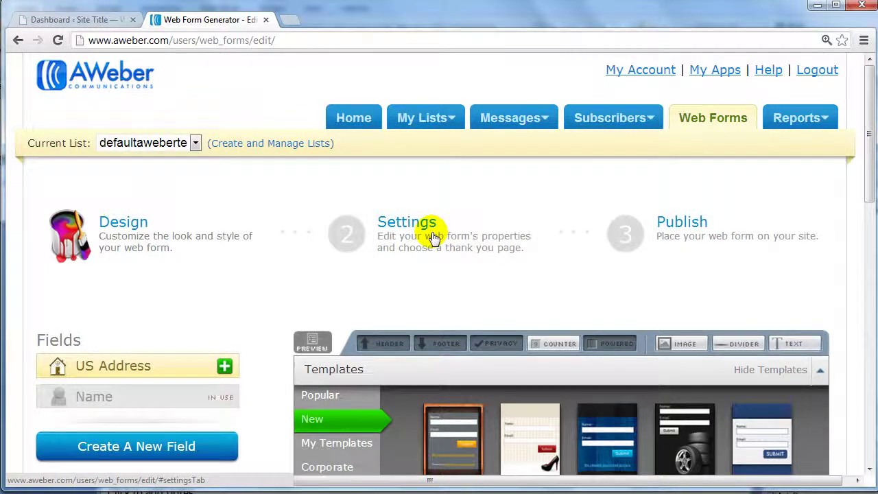
- Widen the form to about 238 px and save its header with the text "Headline"
scroll(288, 246, "down", 3)
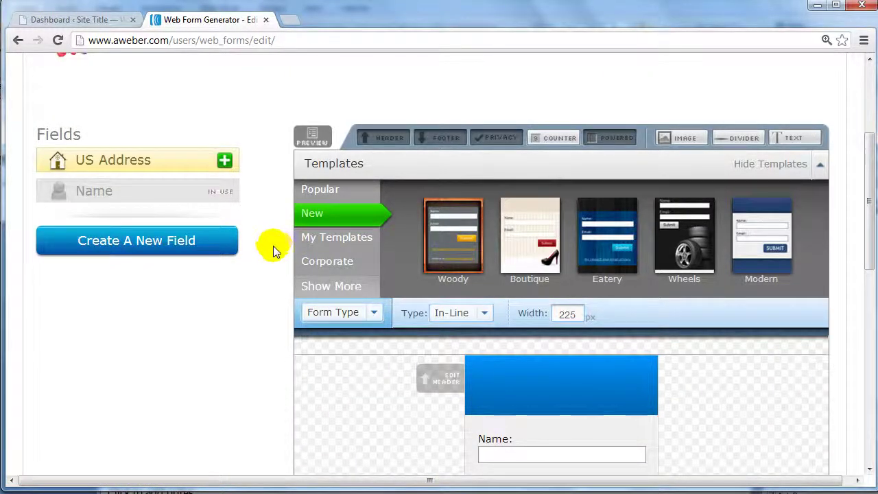
scroll(274, 246, "down", 3)
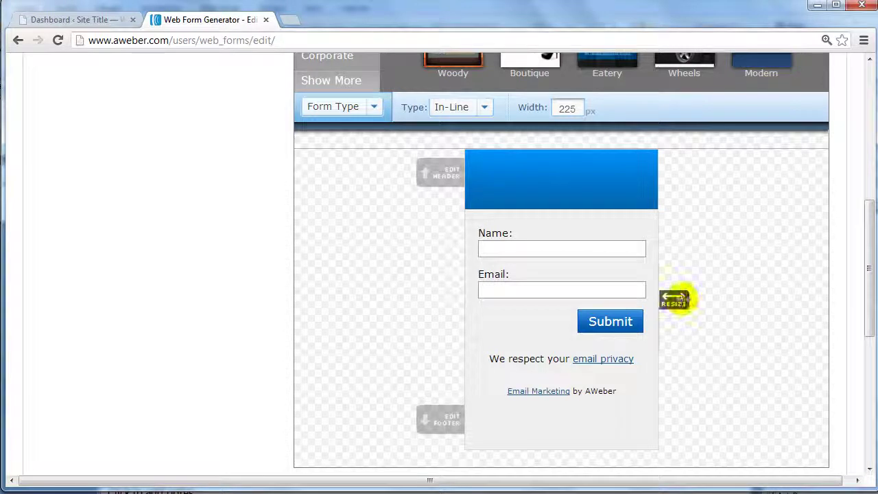
mouse_move(670, 298)
left_mouse_down()
mouse_move(775, 296)
mouse_move(633, 298)
mouse_move(728, 296)
mouse_move(636, 293)
mouse_move(750, 282)
mouse_move(680, 288)
left_mouse_up()
scroll(688, 284, "down", 2)
scroll(688, 285, "up", 2)
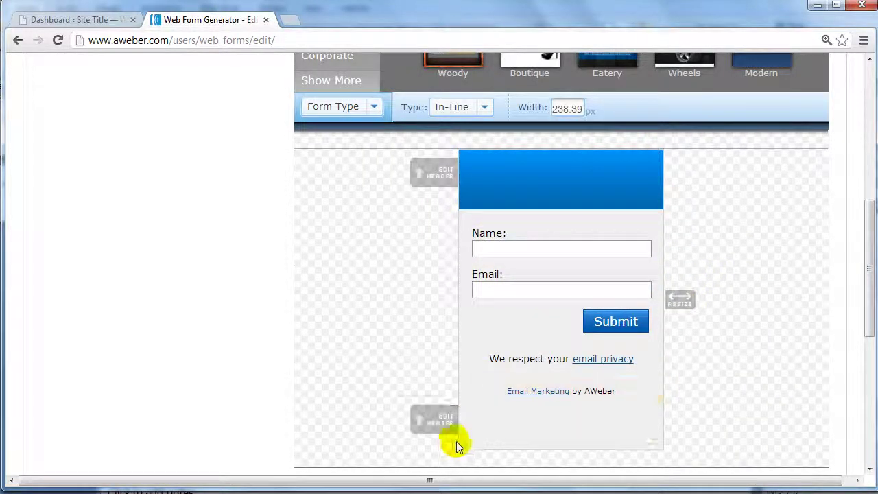
left_click(440, 177)
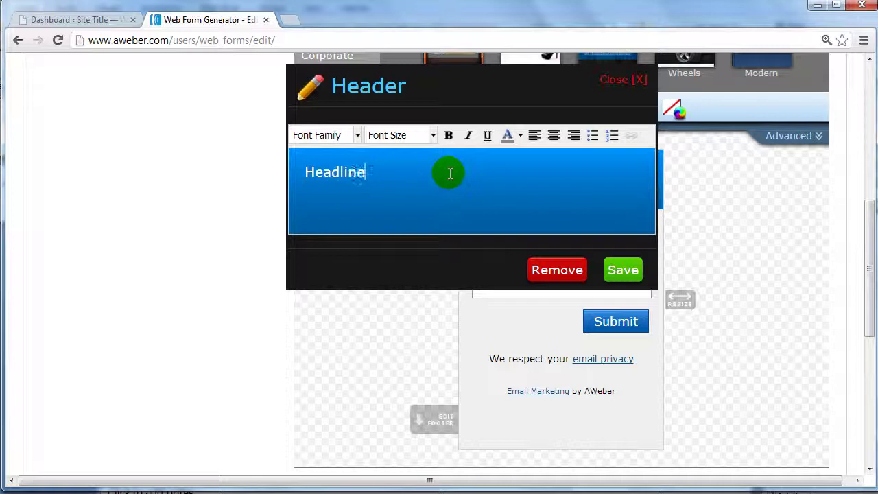
left_click(622, 272)
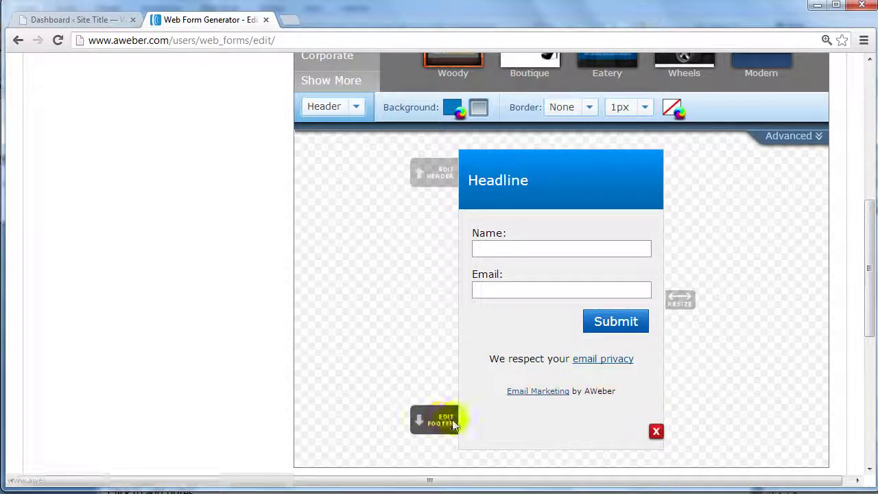
- Look through the My Templates, Corporate and Popular form template categories
scroll(471, 398, "up", 4)
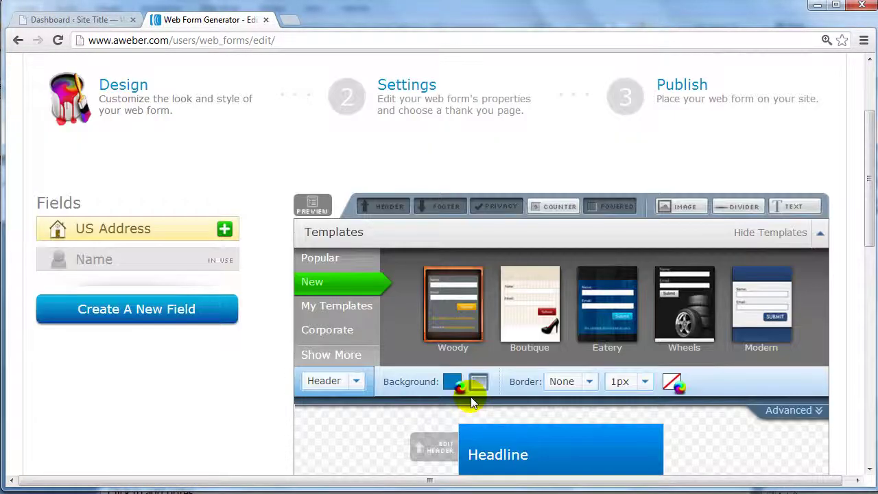
scroll(526, 296, "down", 1)
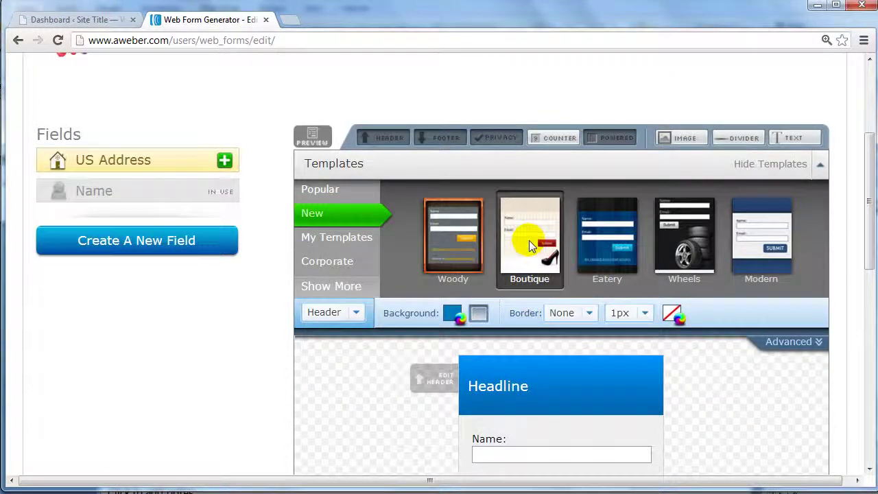
left_click(343, 237)
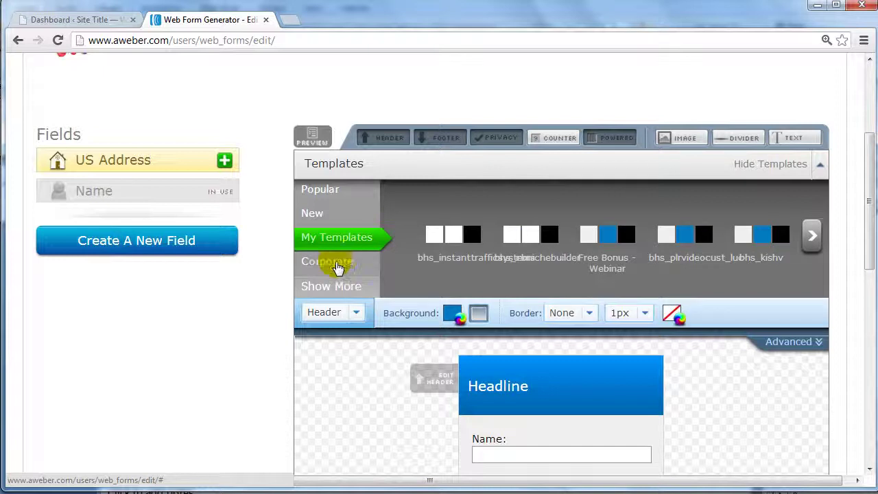
left_click(336, 264)
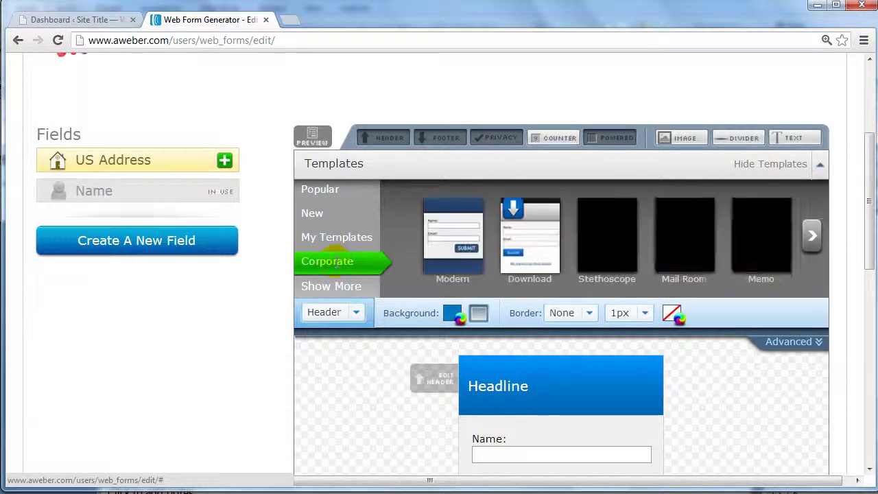
left_click(812, 236)
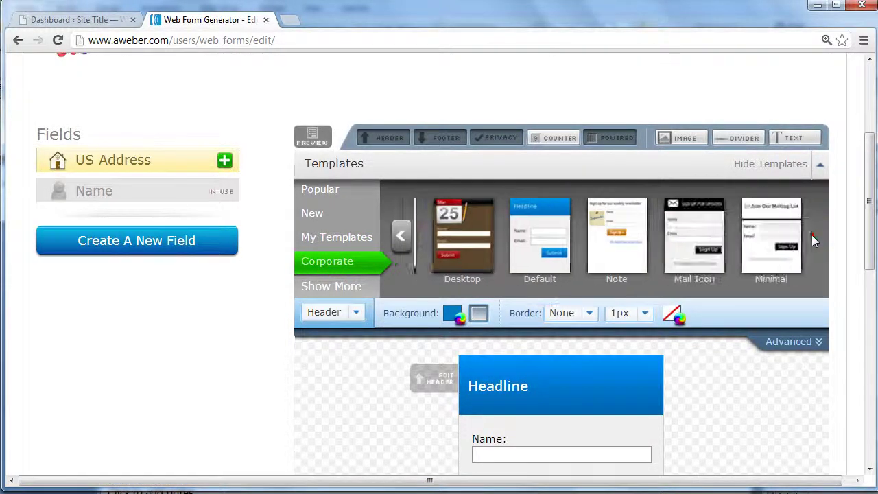
left_click(336, 198)
left_click(598, 269)
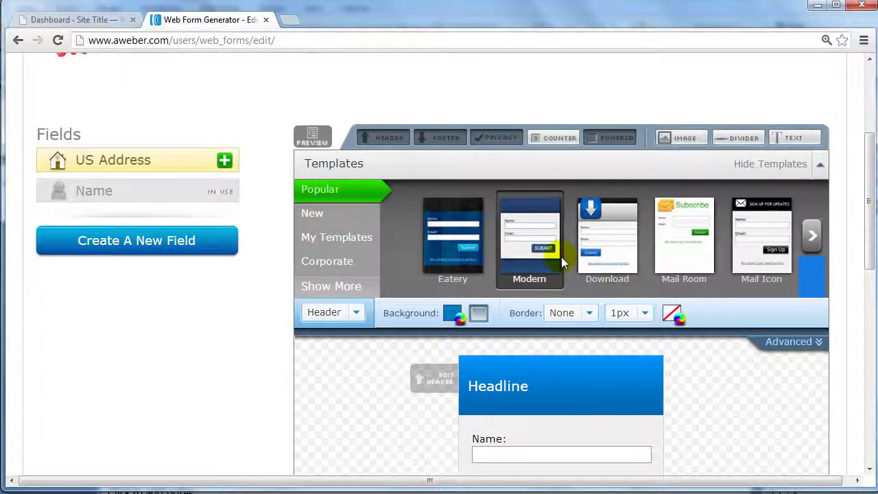
scroll(561, 257, "down", 1)
scroll(333, 79, "up", 1)
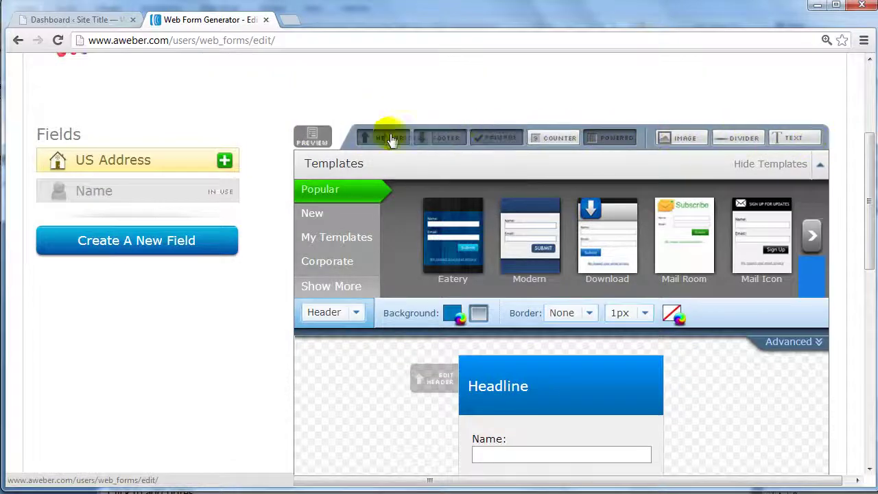
- Try removing the header from the form, and add it back
scroll(614, 136, "down", 1)
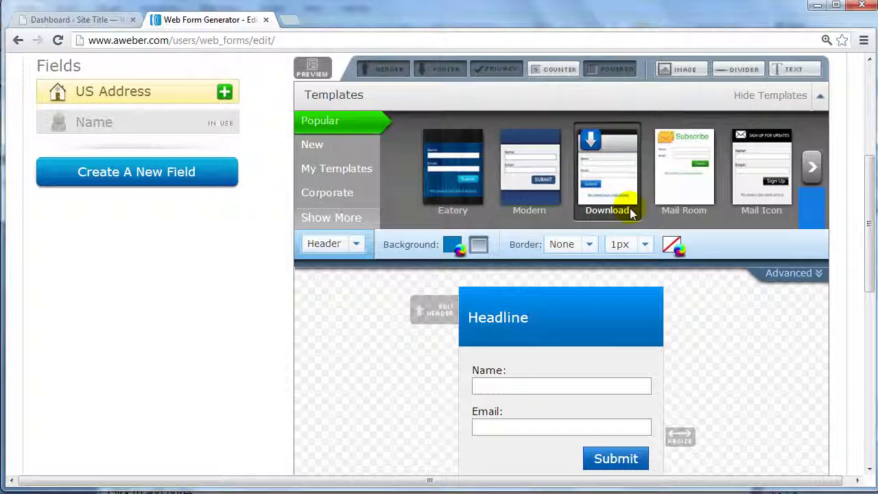
key("ctrl+minus")
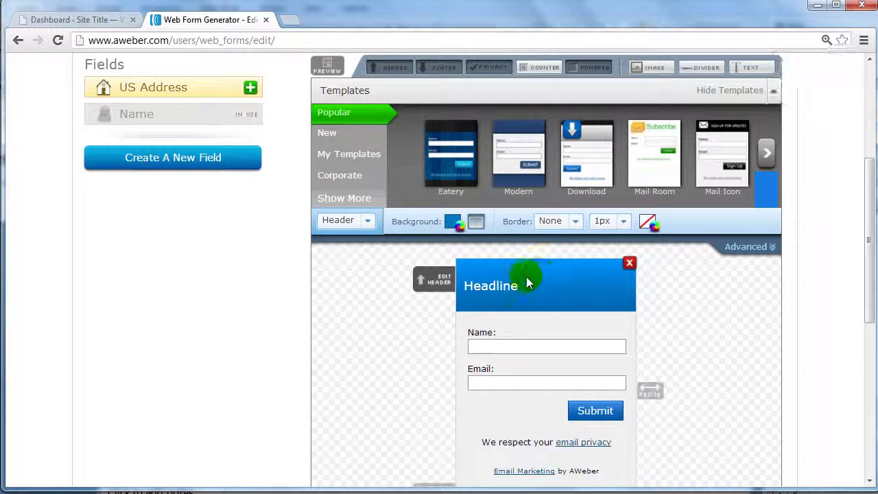
left_click(399, 70)
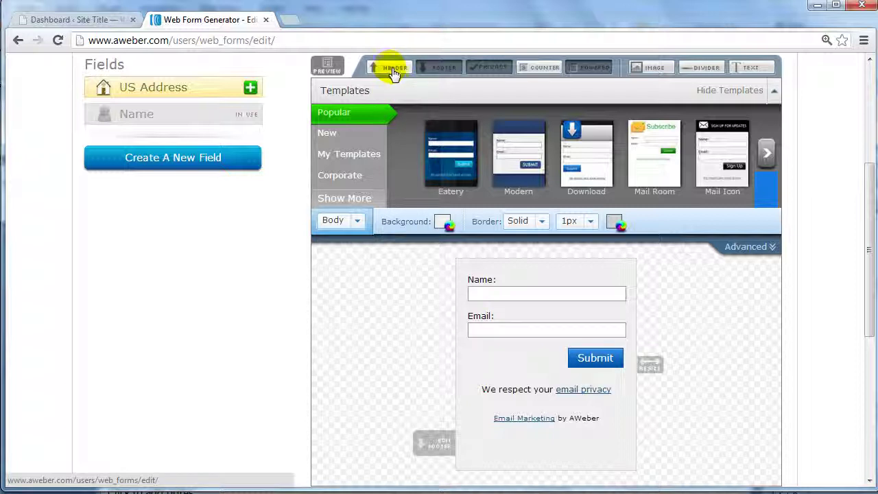
left_click(394, 70)
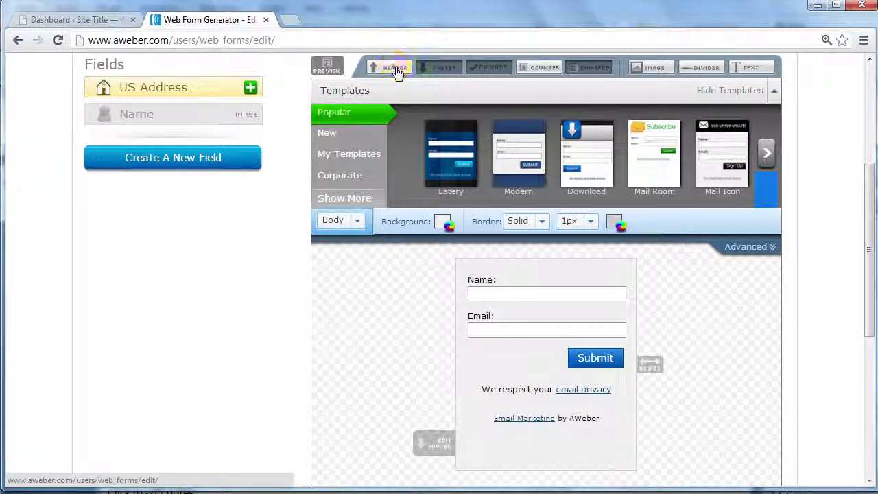
left_click(396, 70)
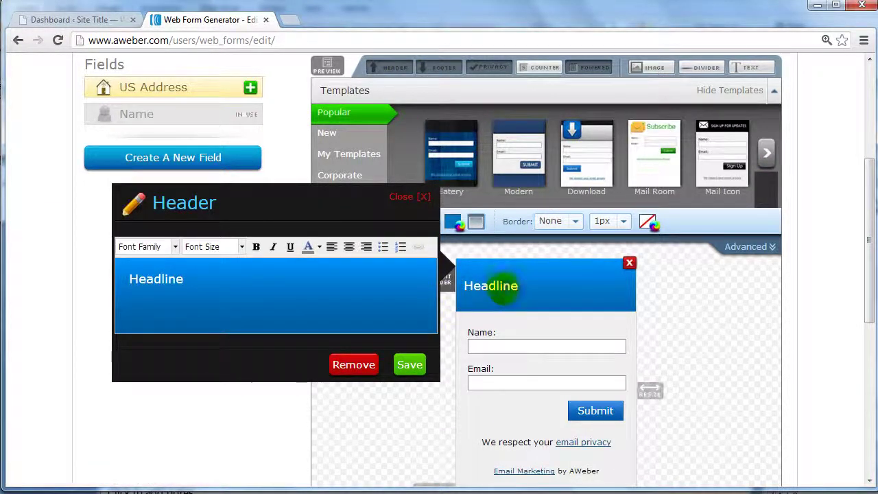
- Remove the header, footer, privacy note, powered-by line and Name field from the form, and make the form narrower
left_click(387, 68)
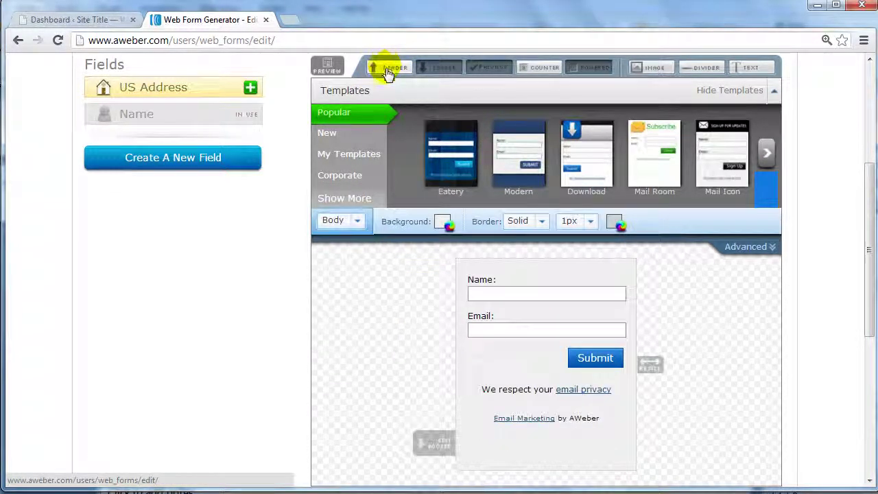
left_click(443, 68)
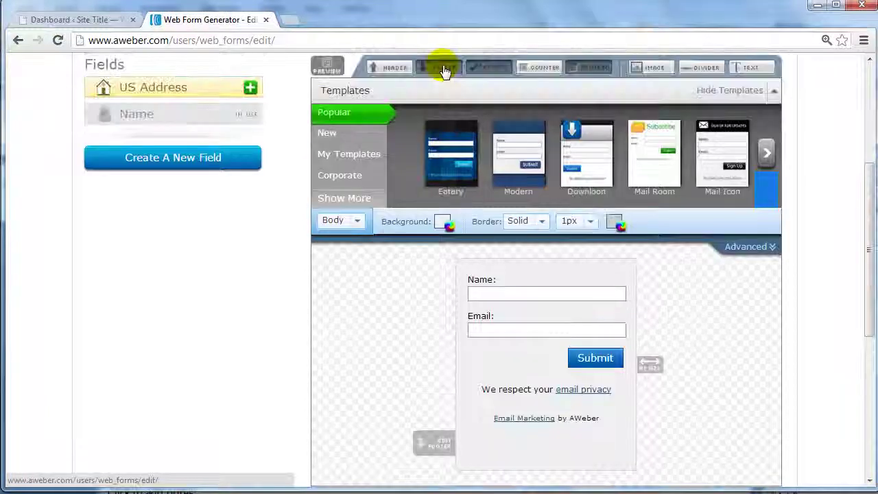
left_click(501, 71)
left_click(591, 68)
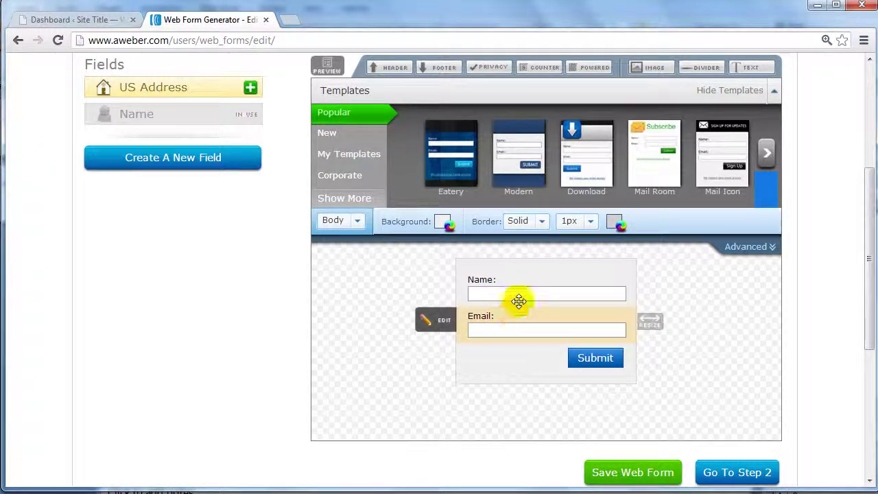
left_click(630, 275)
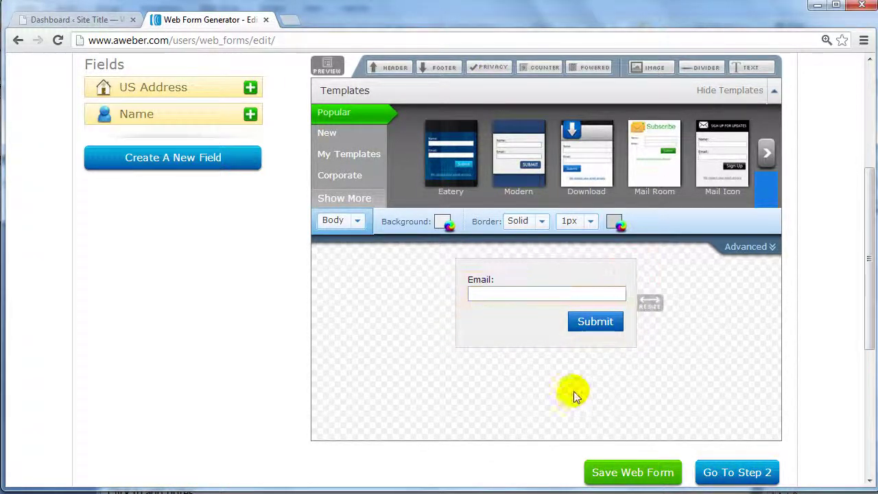
left_click_drag(652, 306, 634, 300)
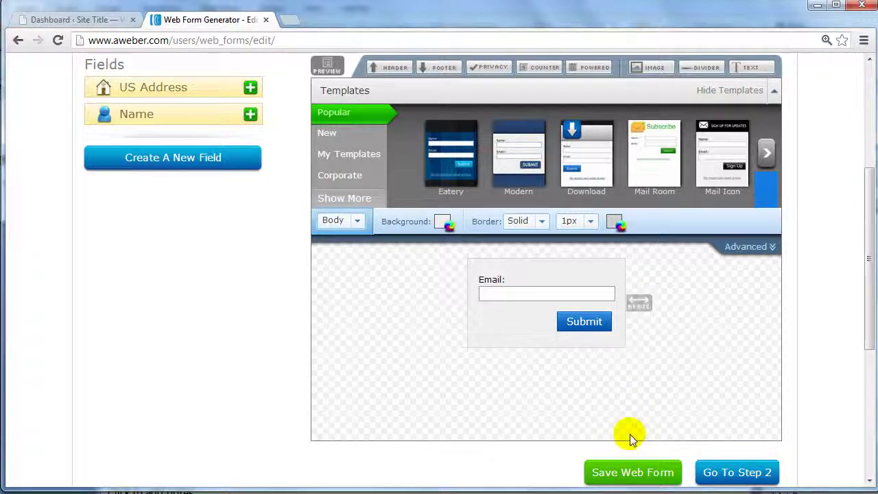
- Save the web form design and proceed to the Settings stage
left_click(634, 473)
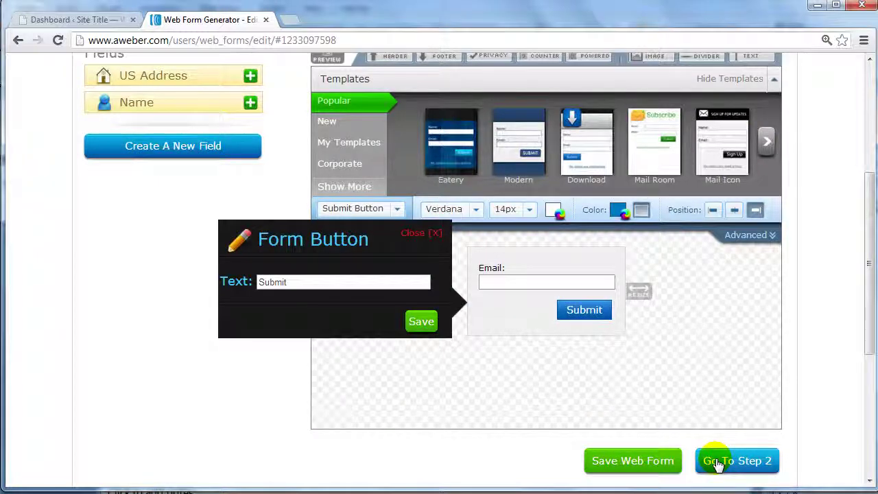
left_click(718, 463)
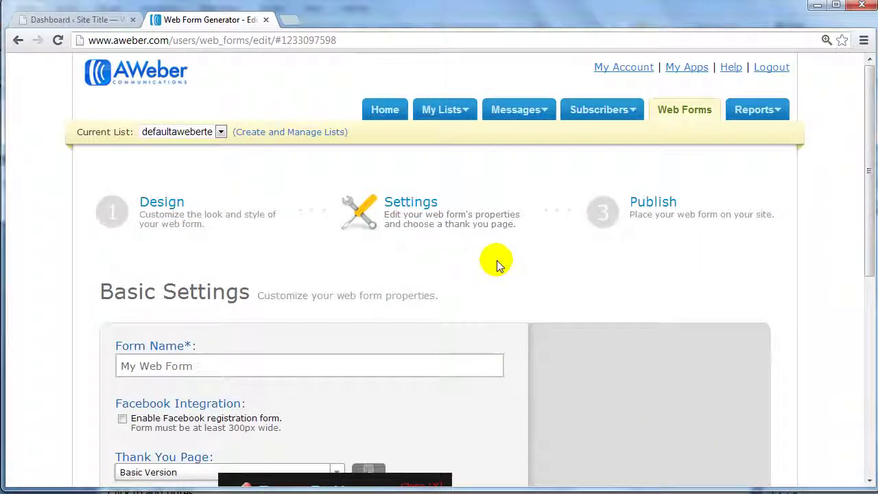
- Close the Form Button editor and set the form name to "Aweber Test 123"
scroll(497, 264, "down", 2)
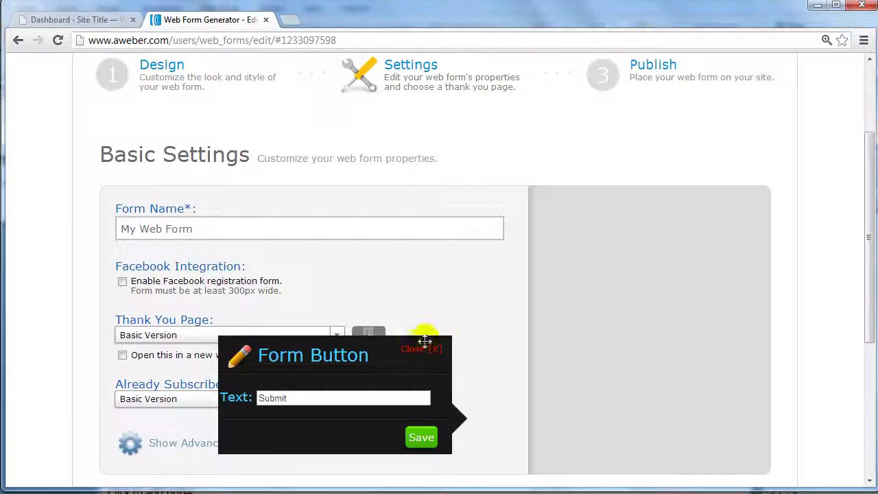
left_click(422, 349)
double_click(220, 220)
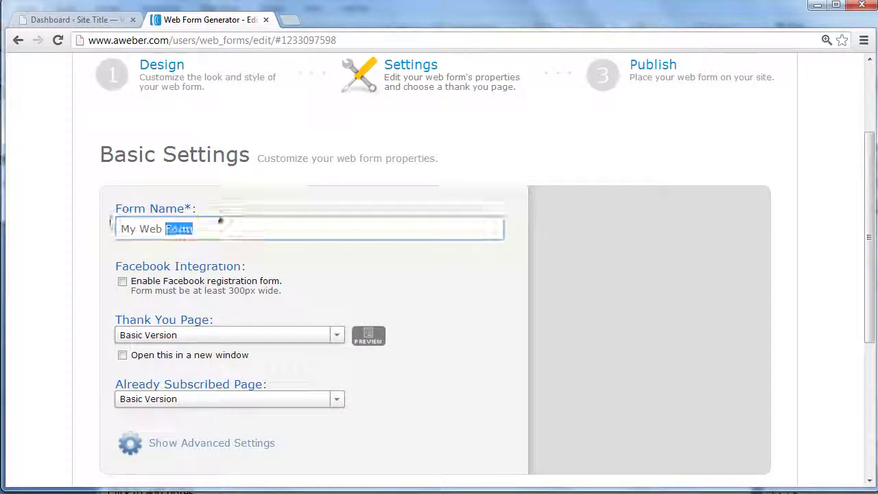
left_click_drag(220, 220, 135, 258)
type("A")
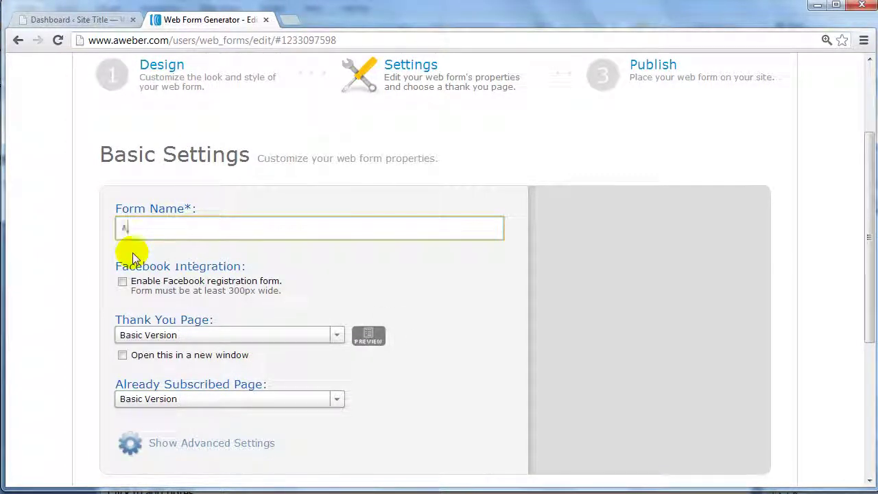
type("weber Test 123")
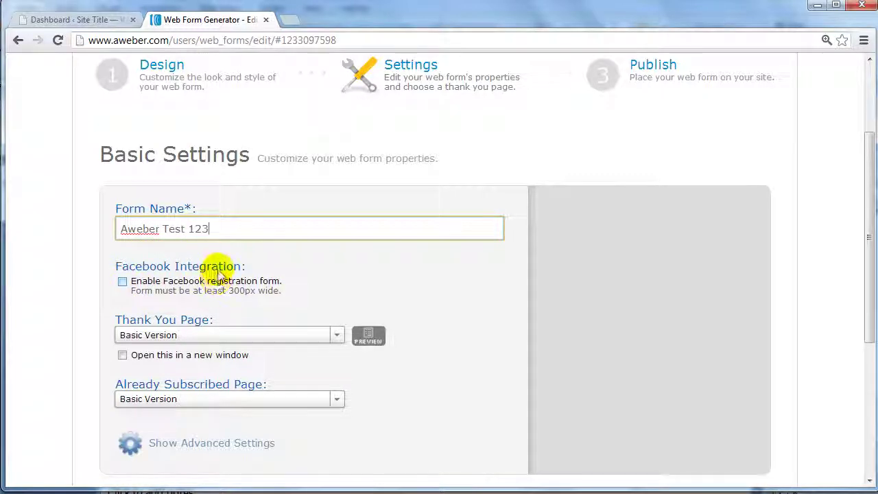
- Try Custom Page as the form's Thank You Page, and set it back to Basic Version
scroll(231, 306, "down", 1)
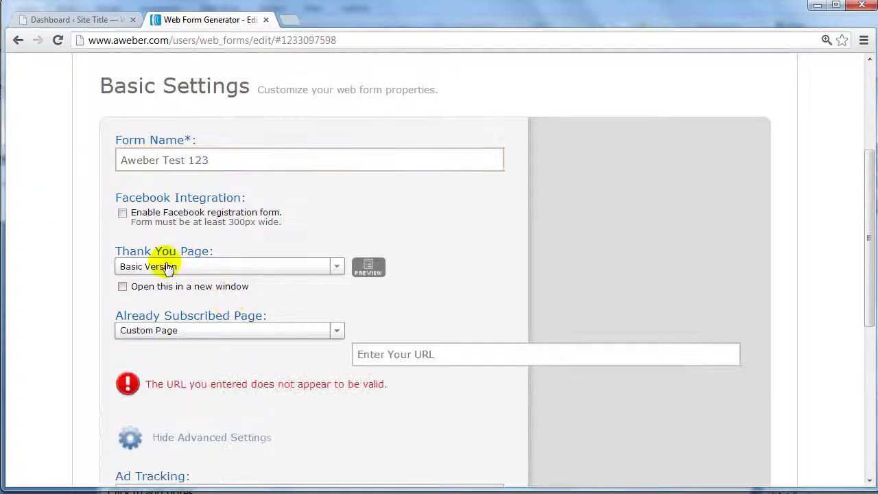
left_click(215, 274)
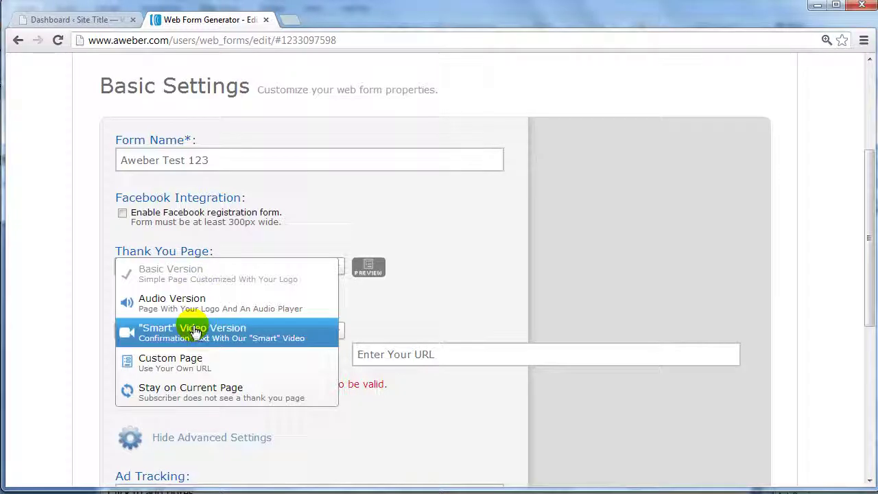
left_click(184, 360)
left_click(196, 295)
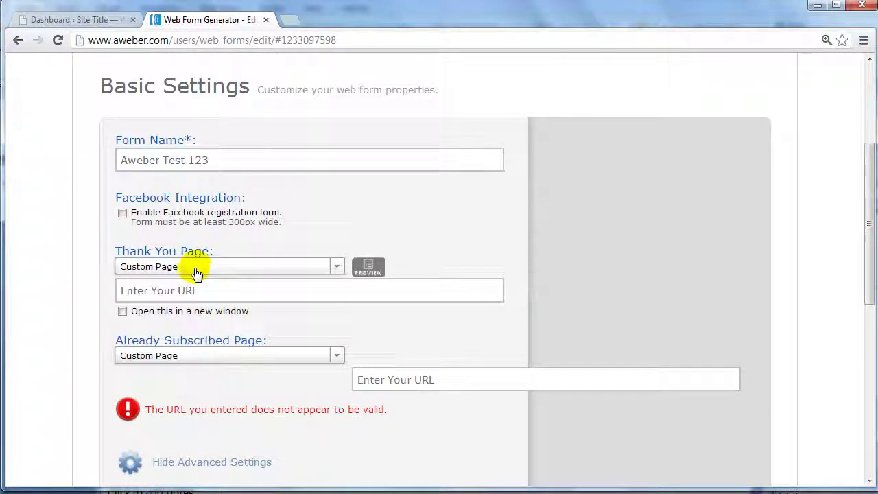
left_click(234, 161)
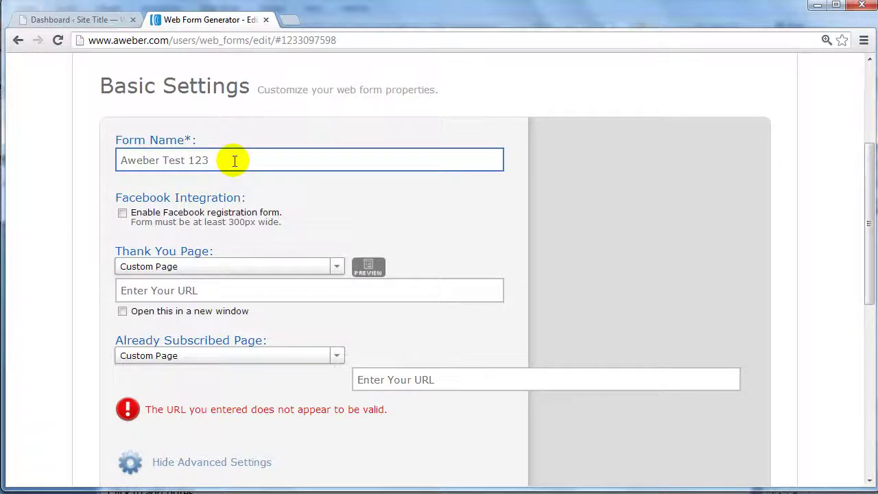
left_click(157, 292)
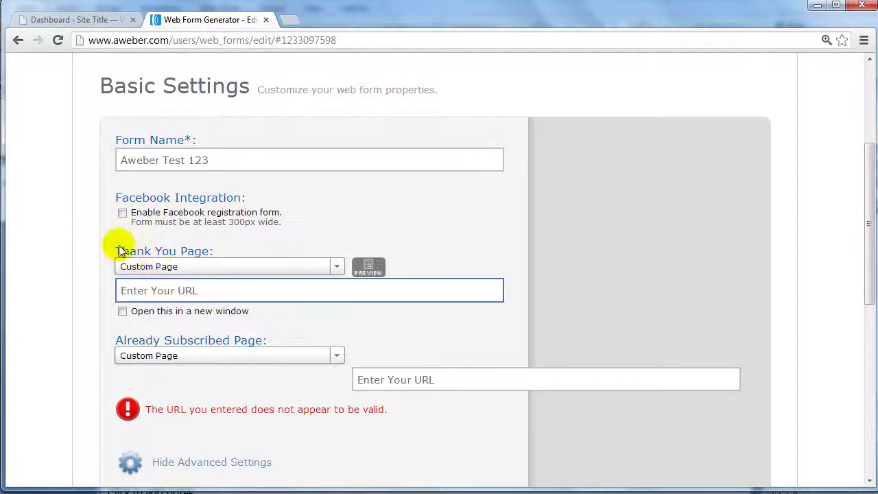
left_click_drag(118, 250, 273, 250)
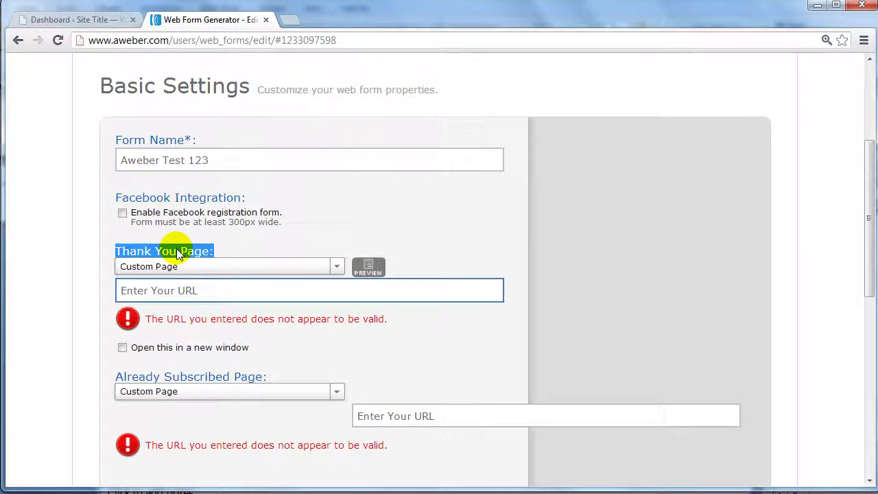
left_click(154, 267)
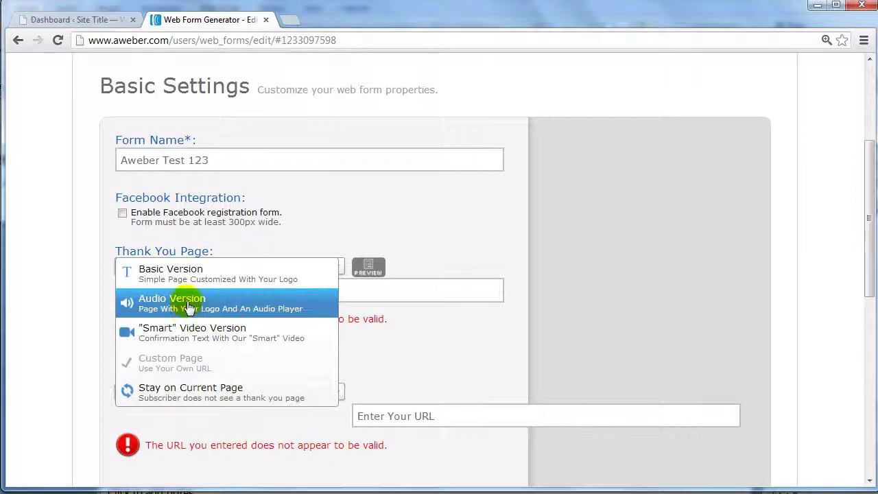
left_click(194, 273)
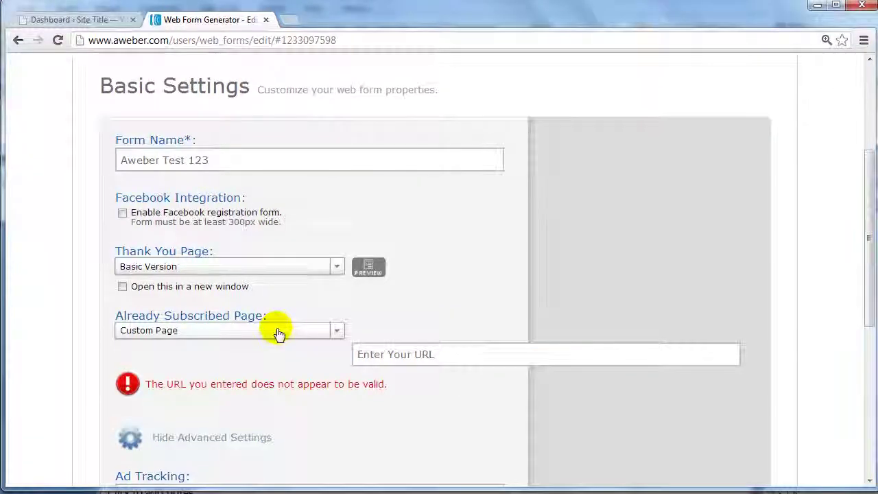
- Switch the Already Subscribed Page to Basic Version and back to Custom Page
scroll(276, 322, "down", 1)
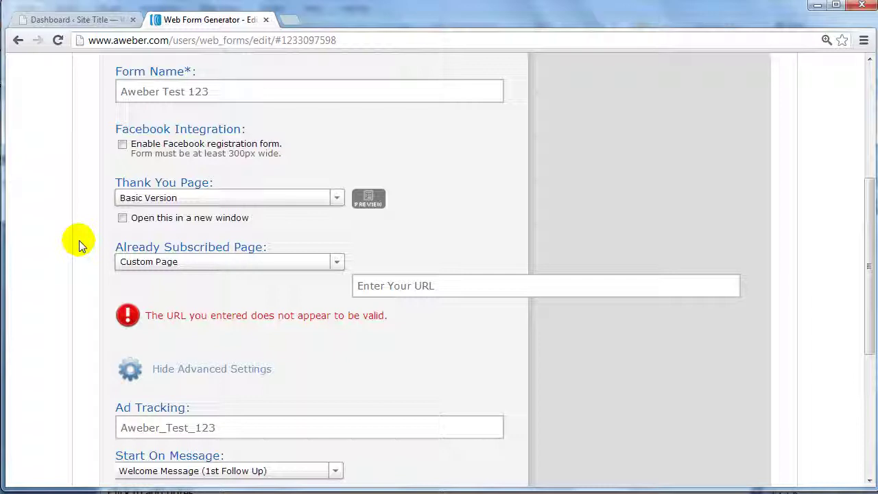
left_click(197, 268)
left_click(197, 272)
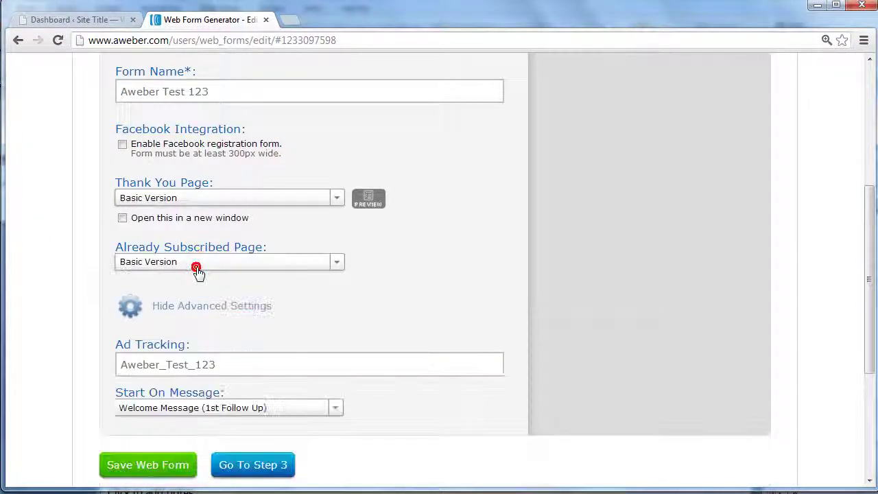
left_click(208, 266)
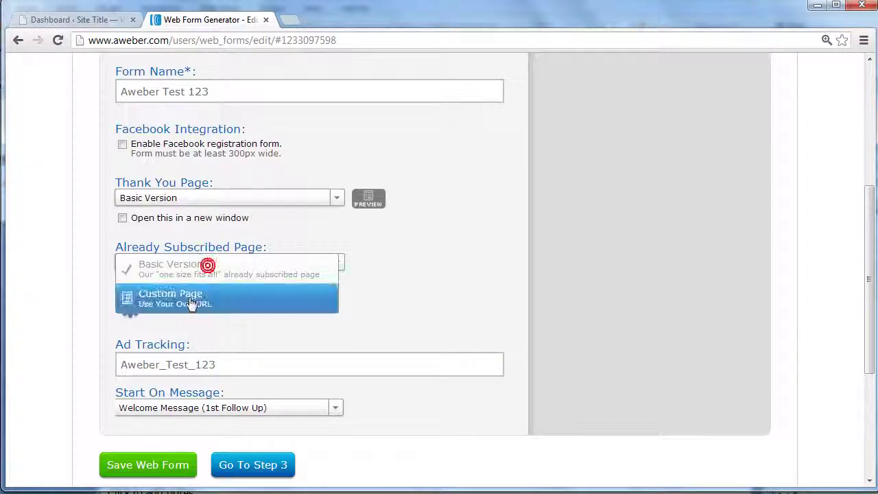
left_click(191, 304)
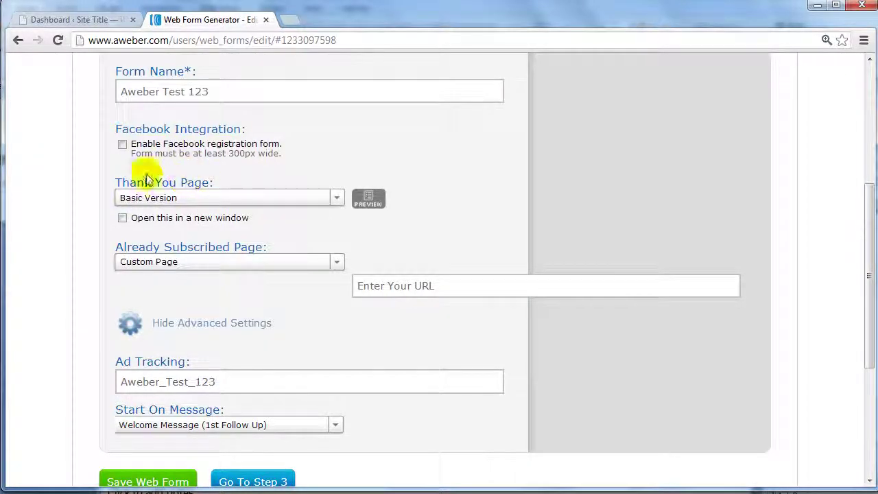
- Proceed to the Publish stage and save the web form's changes
scroll(206, 377, "down", 1)
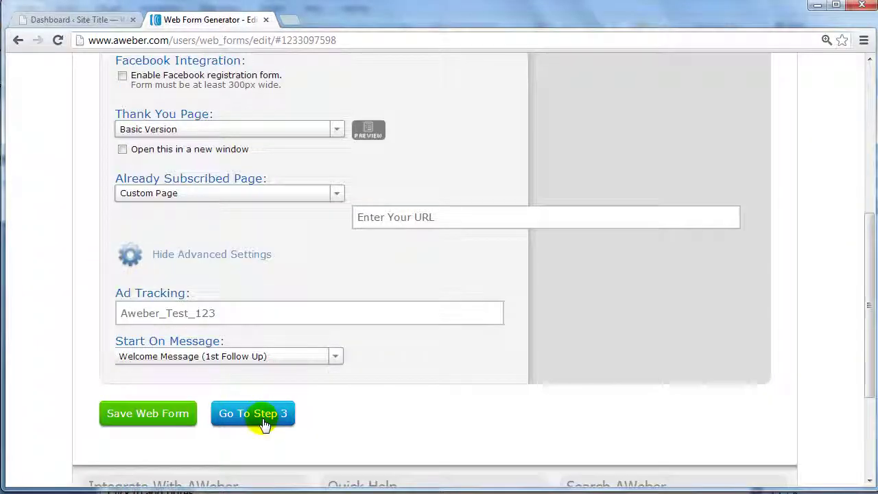
left_click(264, 420)
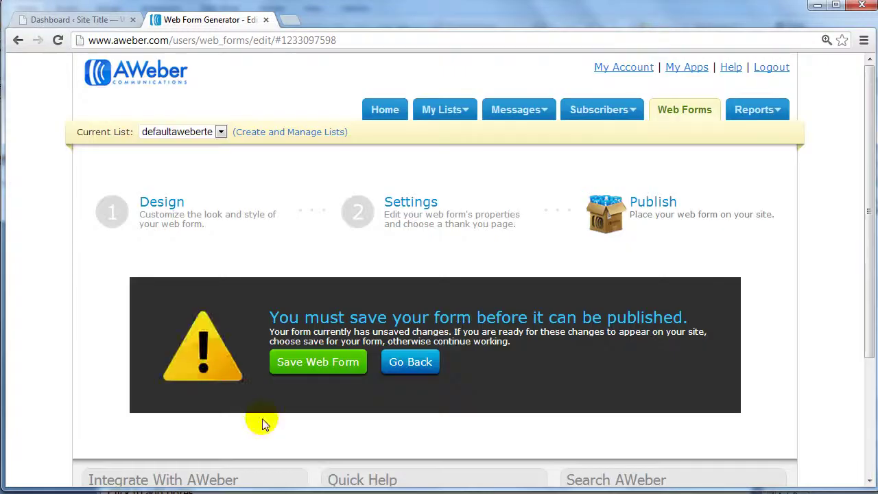
left_click(324, 366)
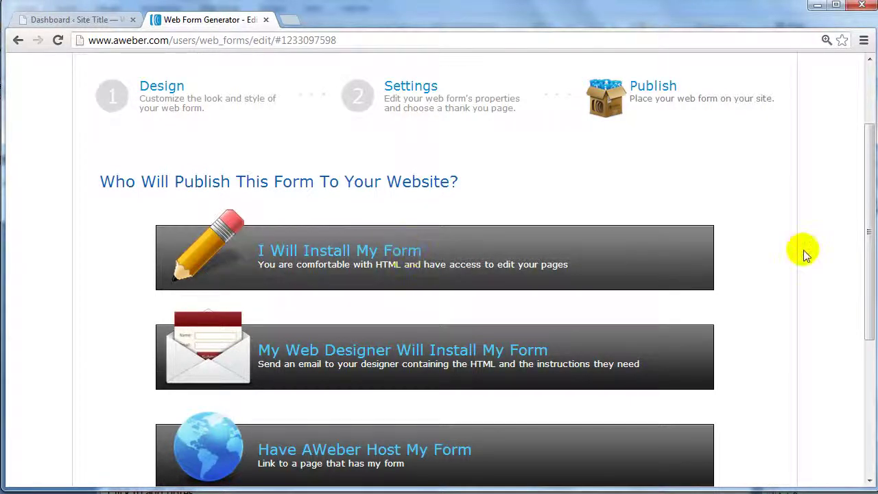
- Look at the publishing option in which a web designer installs the form
scroll(778, 255, "down", 1)
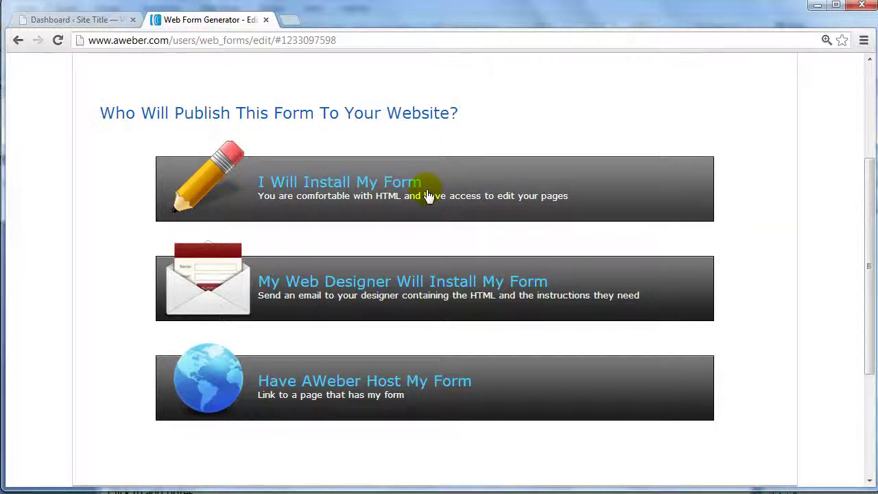
left_click(465, 297)
scroll(463, 292, "down", 2)
scroll(453, 288, "up", 3)
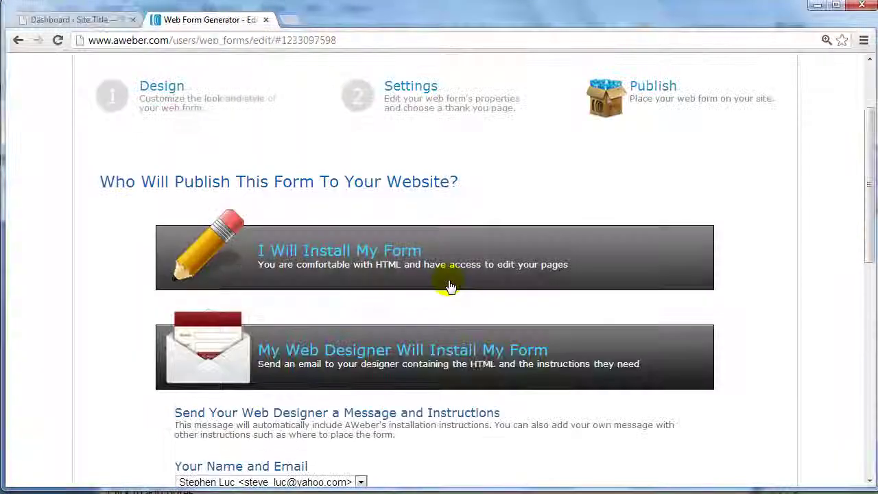
- Choose "I Will Install My Form" and view its Javascript Snippet and Raw HTML Version
left_click(445, 264)
scroll(442, 261, "down", 2)
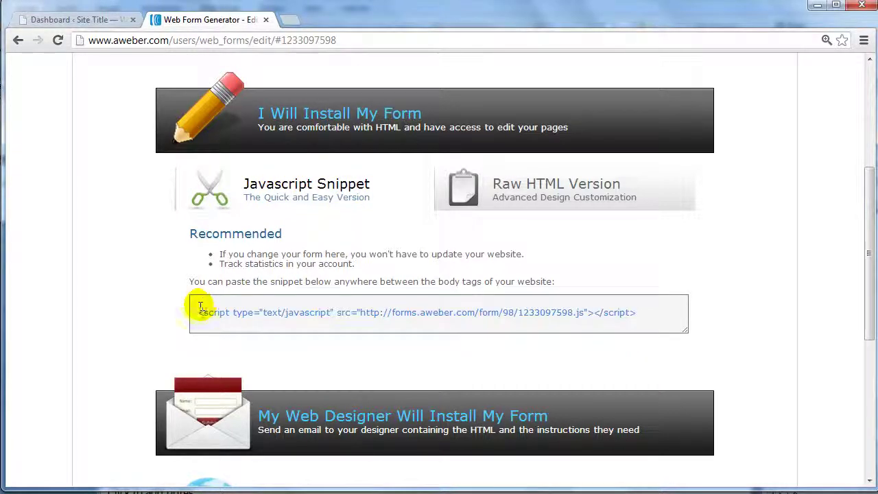
left_click_drag(195, 312, 331, 312)
left_click(544, 199)
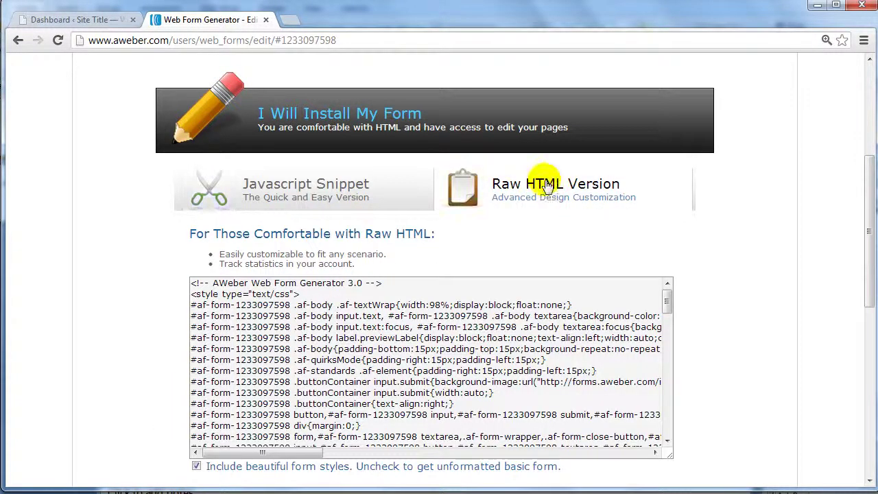
scroll(653, 229, "down", 1)
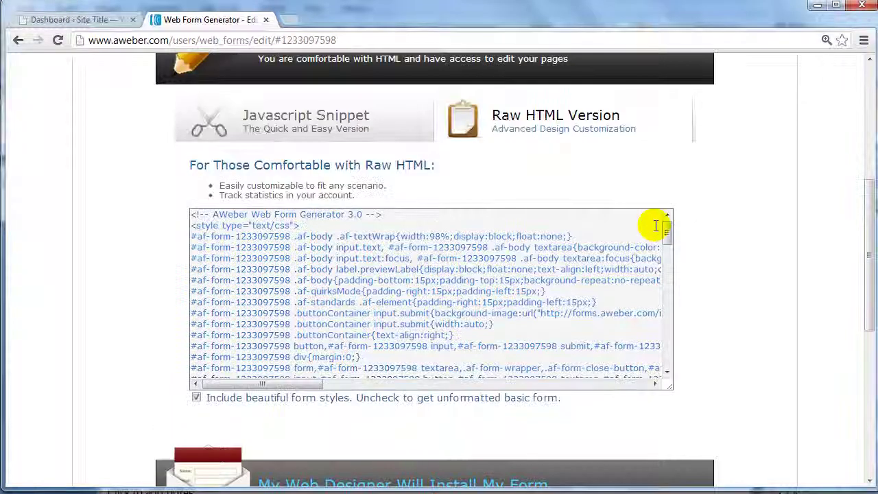
scroll(695, 244, "up", 1)
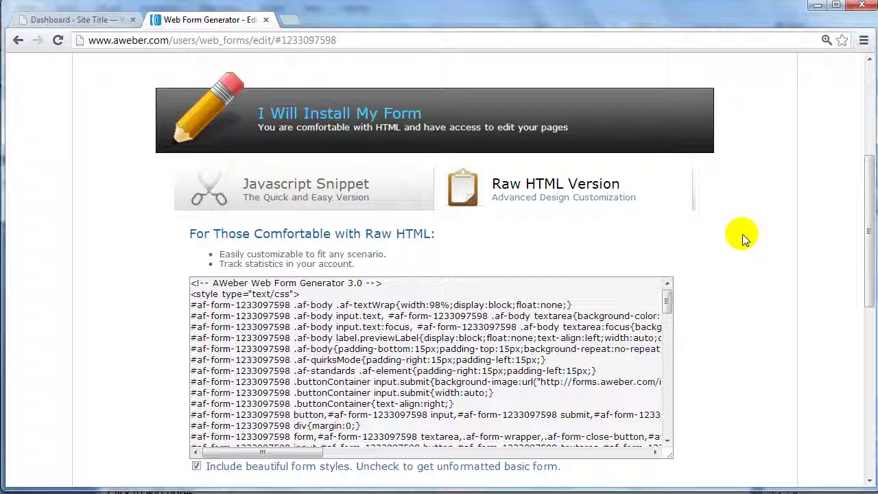
- Select the entire Javascript Snippet code, and switch to the Raw HTML Version to select all of its code
left_click(304, 190)
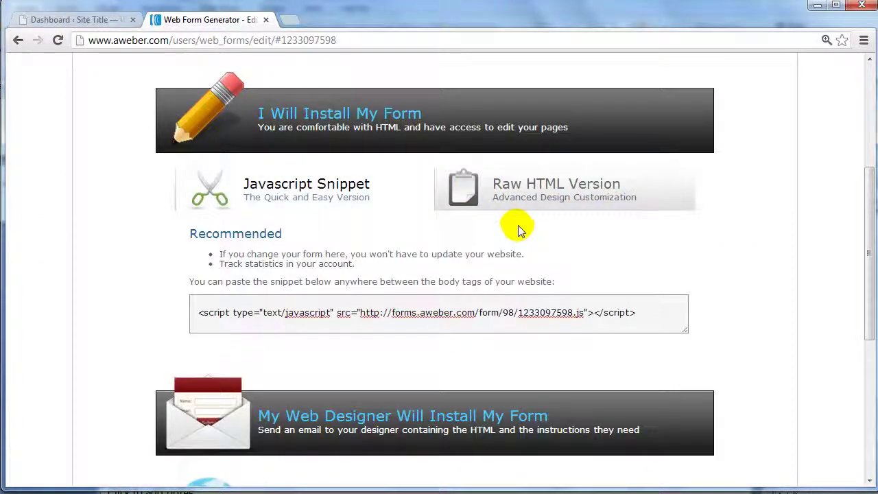
left_click(540, 190)
left_click(334, 197)
left_click(192, 312)
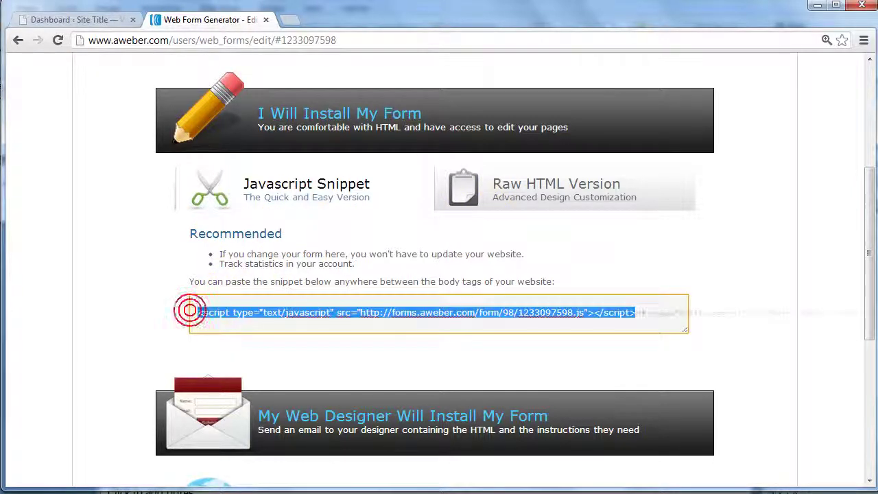
left_click(580, 186)
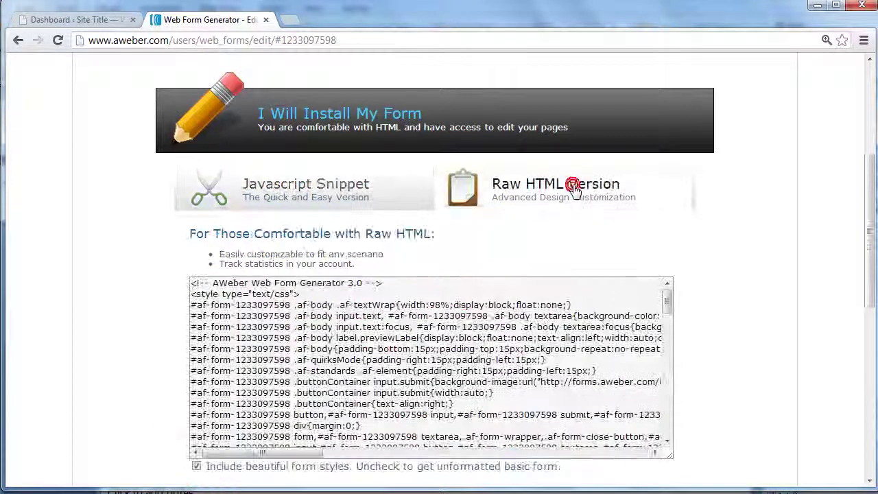
left_click(192, 288)
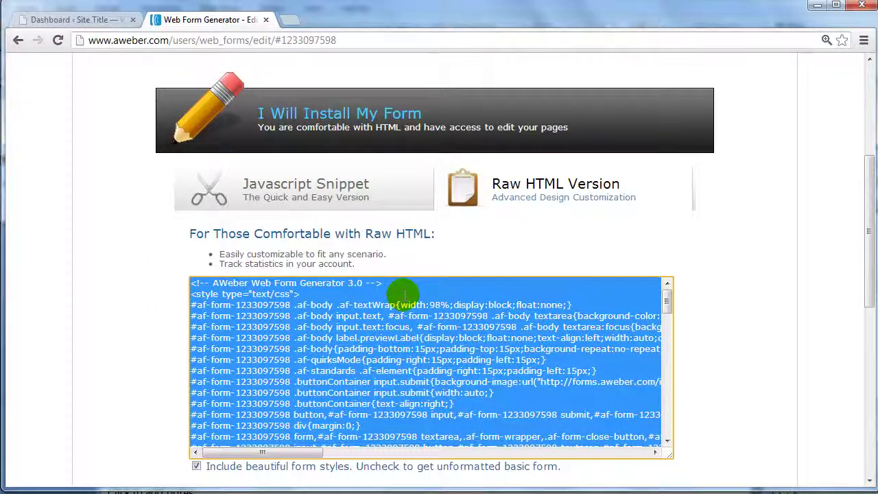